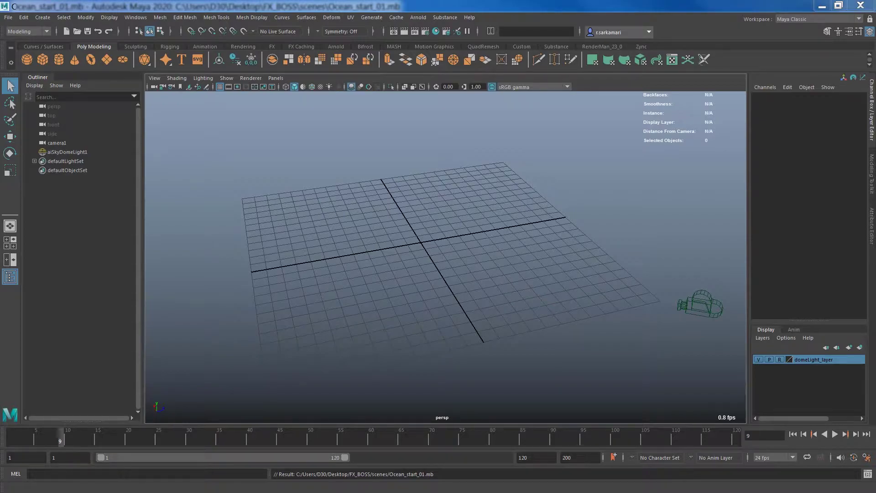
{"action": "key", "text": "alt+Tab"}
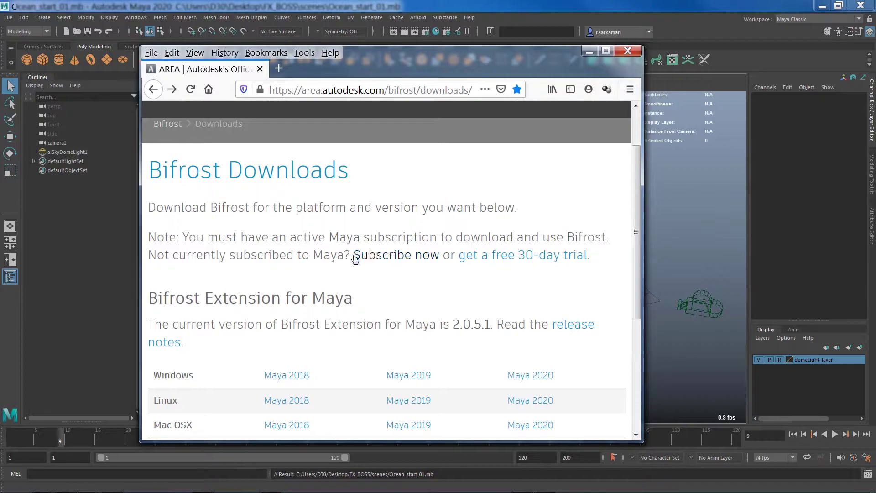
{"action": "scroll", "coordinate": [360, 274], "scroll_direction": "down", "scroll_amount": 3}
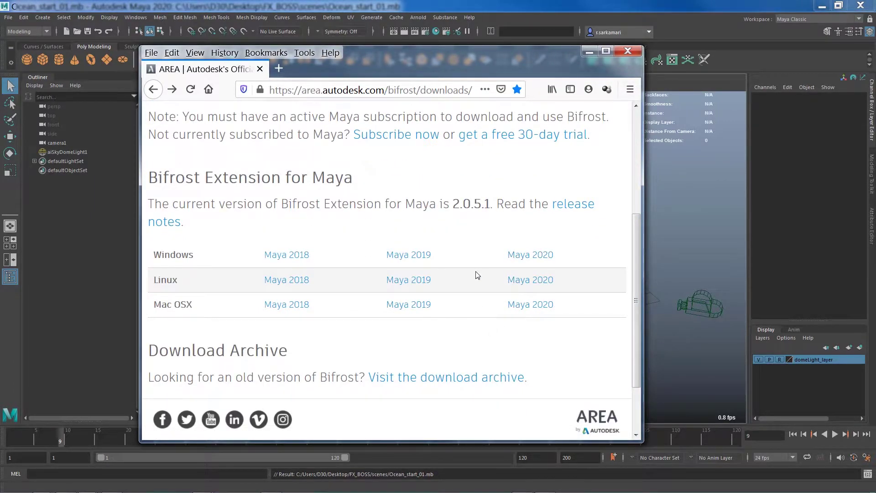
{"action": "scroll", "coordinate": [468, 279], "scroll_direction": "up", "scroll_amount": 4}
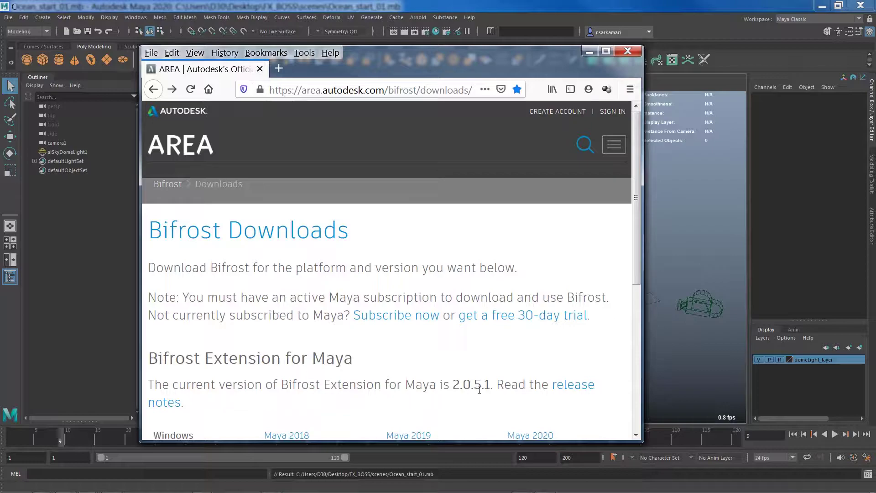
{"action": "left_click", "coordinate": [585, 52]}
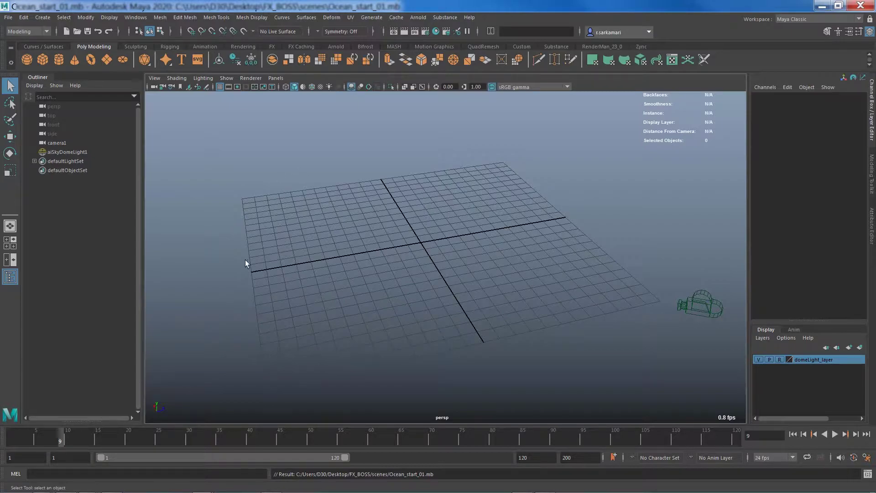
Step: Open the Plug-in Manager from Windows > Settings/Preferences to load Boss.mll
{"action": "left_click", "coordinate": [133, 18]}
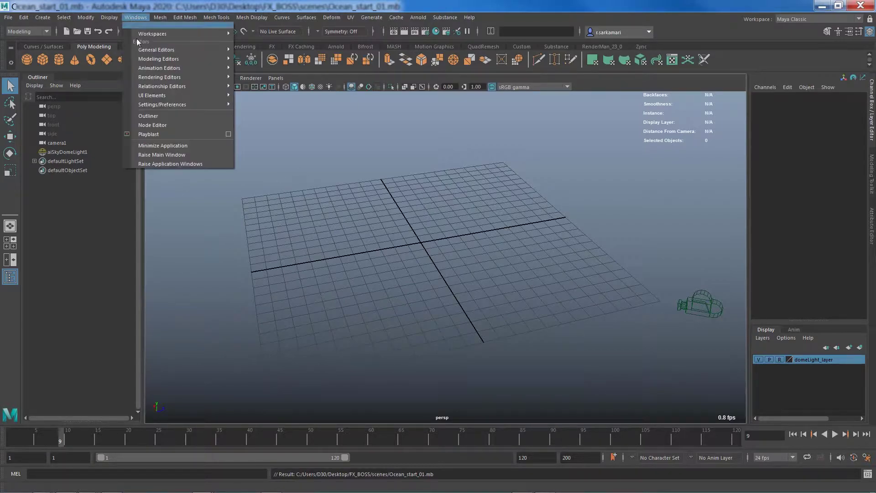
{"action": "mouse_move", "coordinate": [206, 105]}
{"action": "left_click", "coordinate": [265, 163]}
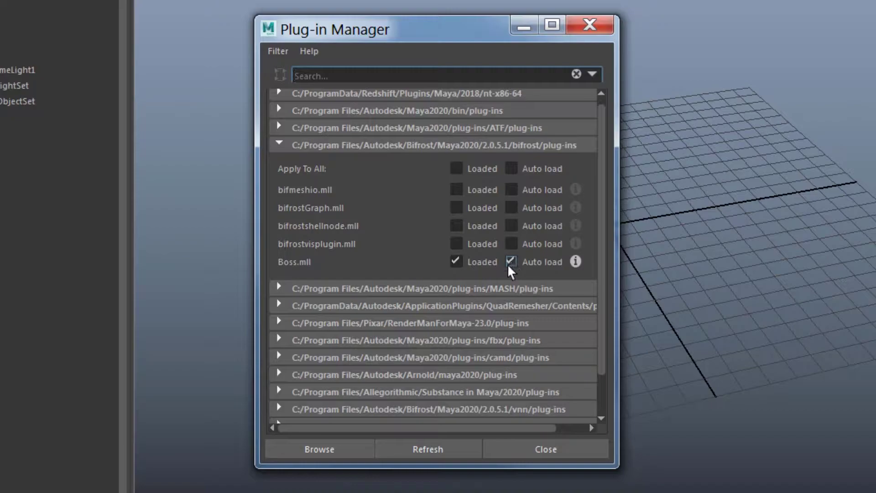
Step: Close the Plug-in Manager and switch the workspace to Bifrost Fluids
{"action": "left_click", "coordinate": [549, 447]}
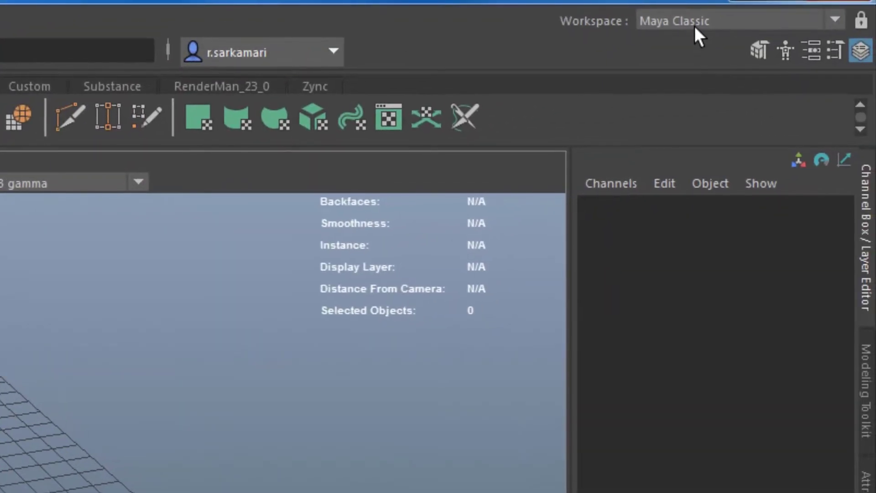
{"action": "left_click", "coordinate": [691, 24]}
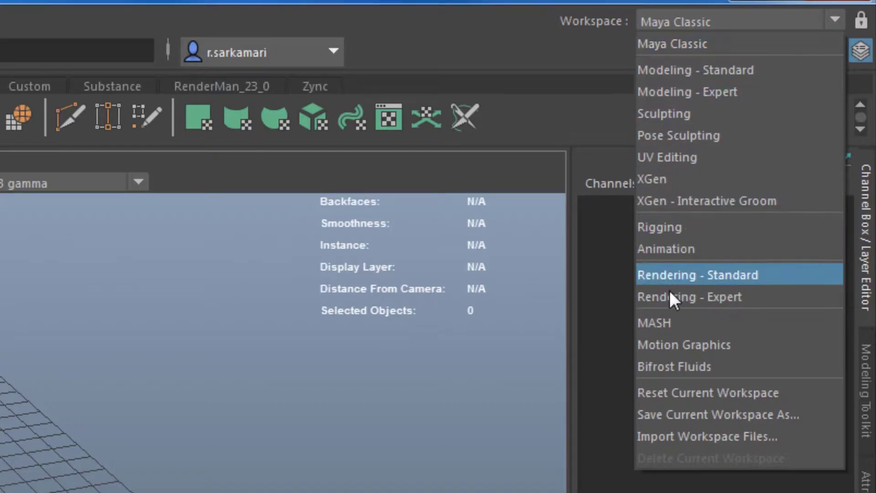
{"action": "left_click", "coordinate": [670, 366]}
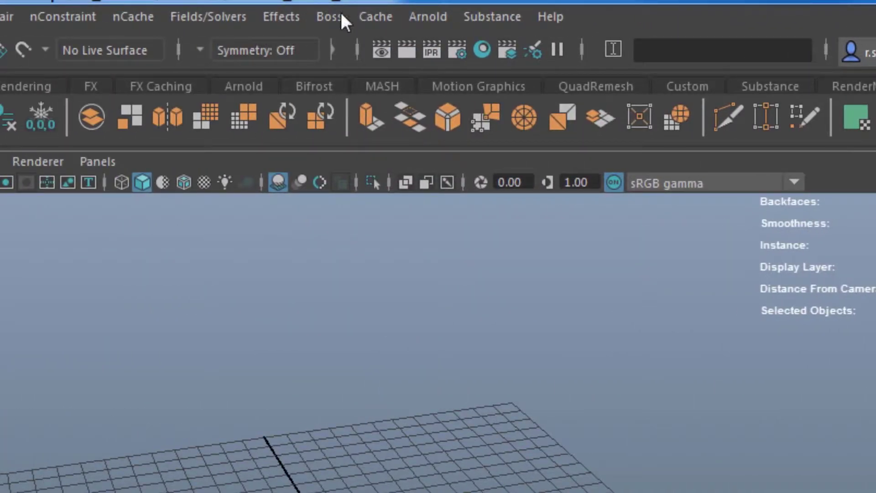
Step: Open the Boss Ripple / Wave Generator from the Boss menu, then minimize it
{"action": "left_click", "coordinate": [340, 17]}
{"action": "left_click", "coordinate": [357, 55]}
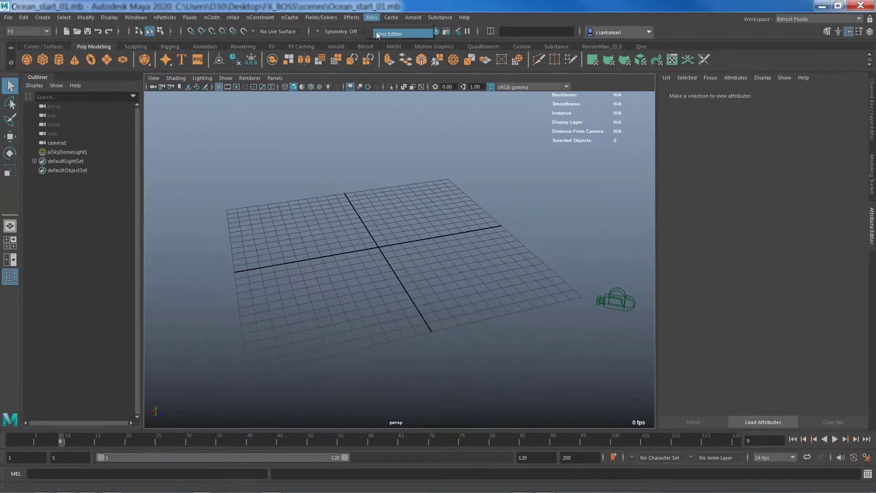
{"action": "left_click_drag", "start_coordinate": [349, 300], "coordinate": [371, 220]}
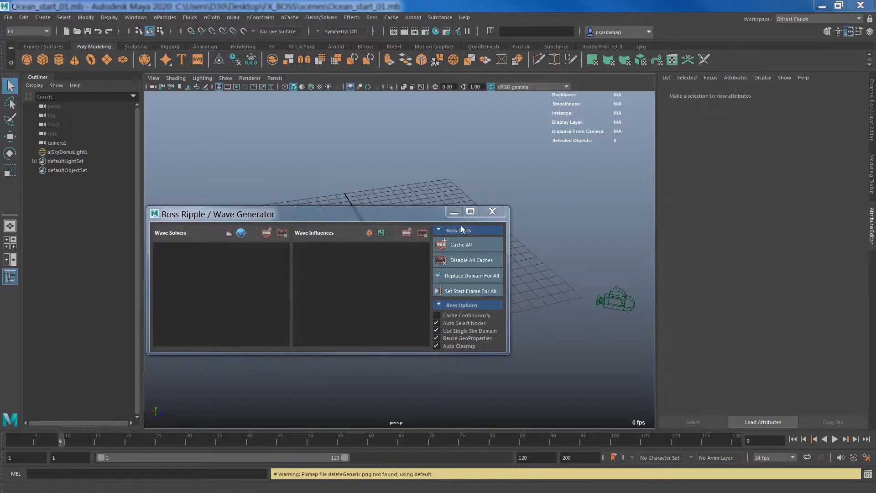
{"action": "left_click", "coordinate": [453, 214]}
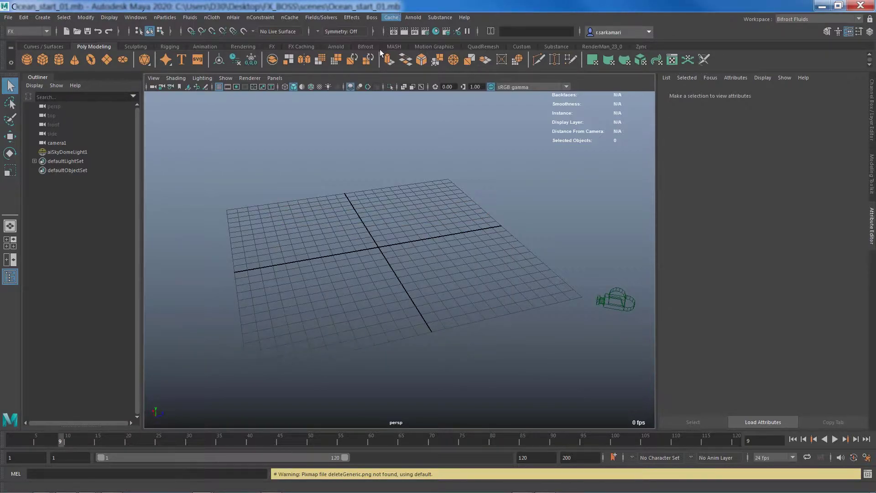
Step: Create pPlane1 from the Poly Plane shelf icon and set Scale X, Y, Z to 24
{"action": "left_click", "coordinate": [106, 58]}
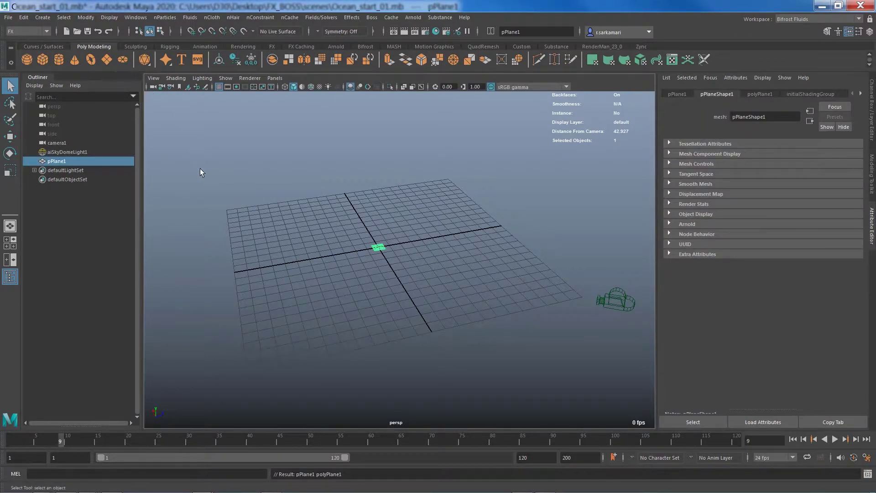
{"action": "key", "text": "r"}
{"action": "left_click_drag", "start_coordinate": [379, 247], "coordinate": [566, 368]}
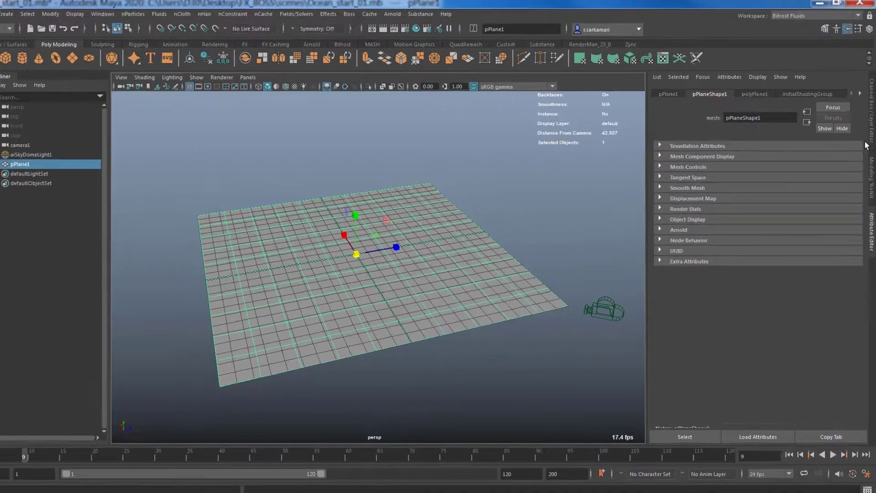
{"action": "left_click", "coordinate": [871, 132]}
{"action": "left_click_drag", "start_coordinate": [842, 180], "coordinate": [839, 204]}
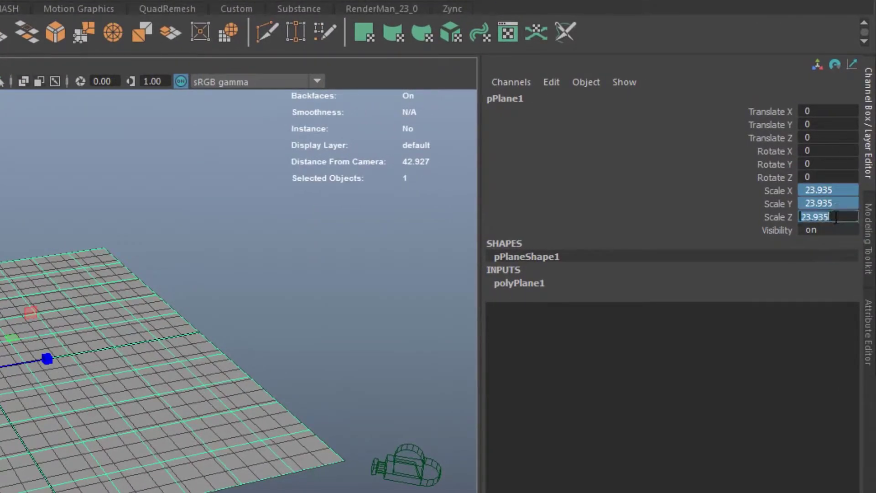
{"action": "type", "text": "24"}
{"action": "key", "text": "Return"}
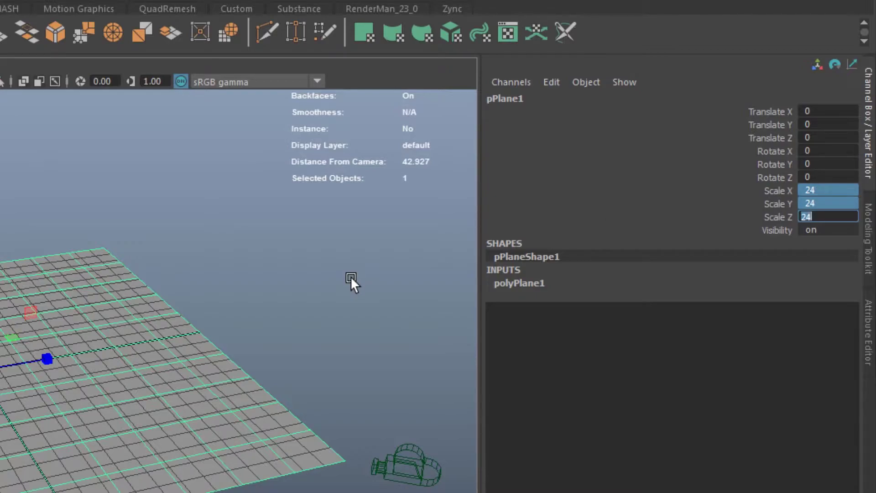
Step: Set polyPlane1's Subdivisions Width and Height to 300 in the Channel Box
{"action": "left_click", "coordinate": [522, 286]}
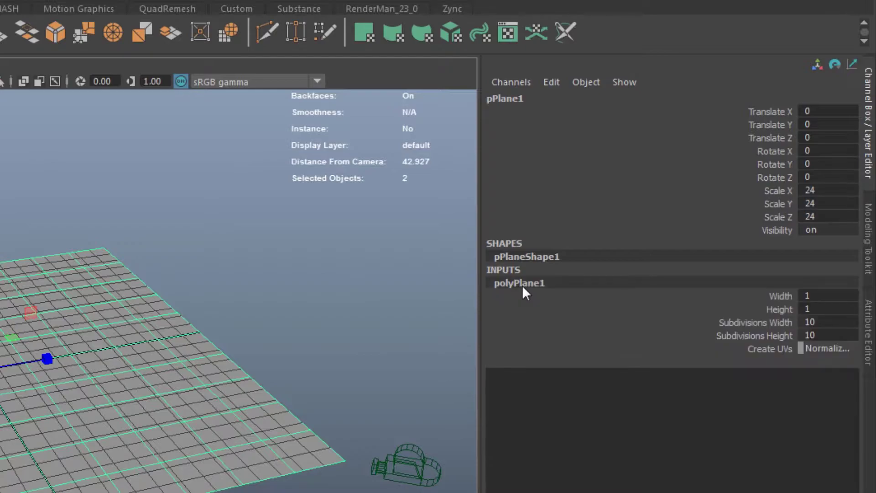
{"action": "left_click_drag", "start_coordinate": [829, 324], "coordinate": [831, 332]}
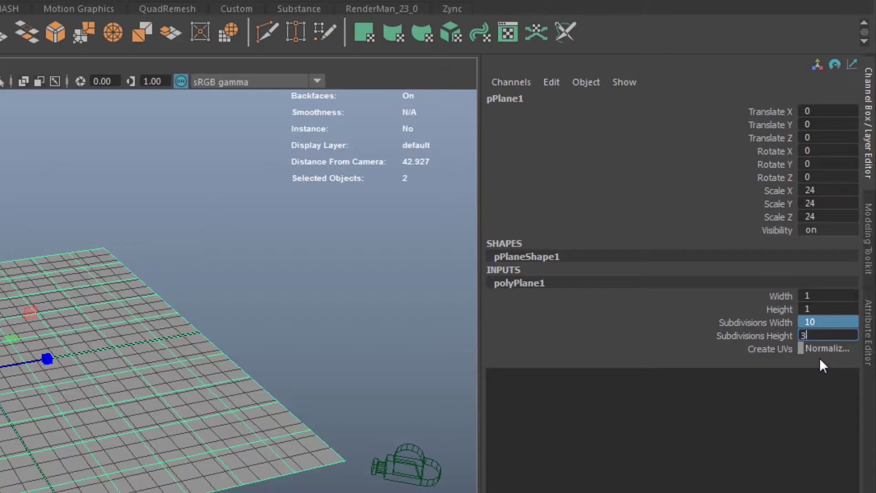
{"action": "key", "text": "Return"}
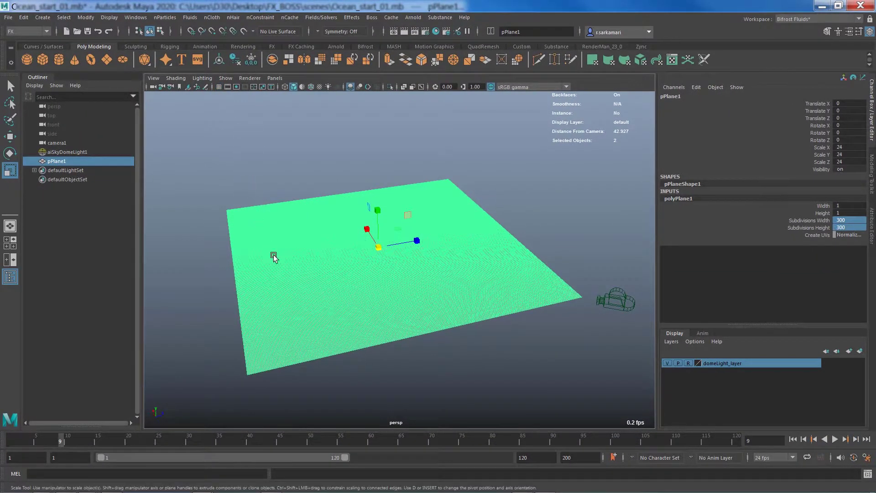
{"action": "right_click_drag", "start_coordinate": [319, 297], "coordinate": [557, 356], "text": "alt"}
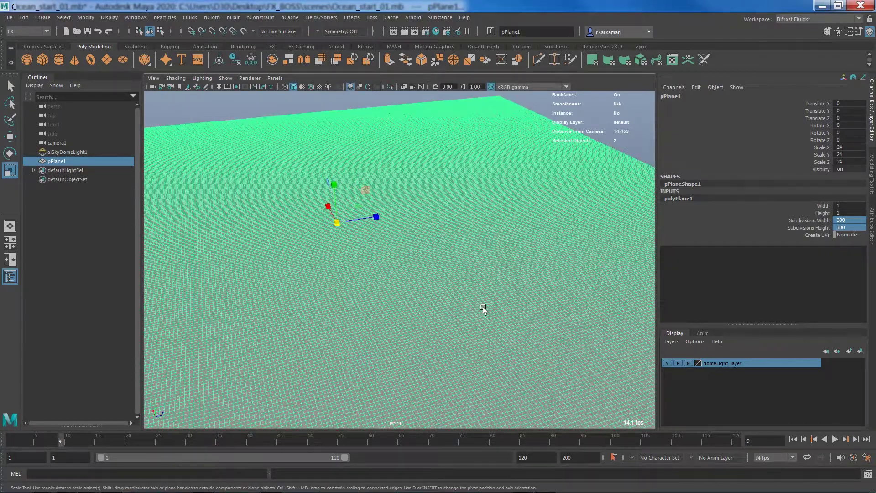
{"action": "right_click_drag", "start_coordinate": [508, 305], "coordinate": [347, 276], "text": "alt"}
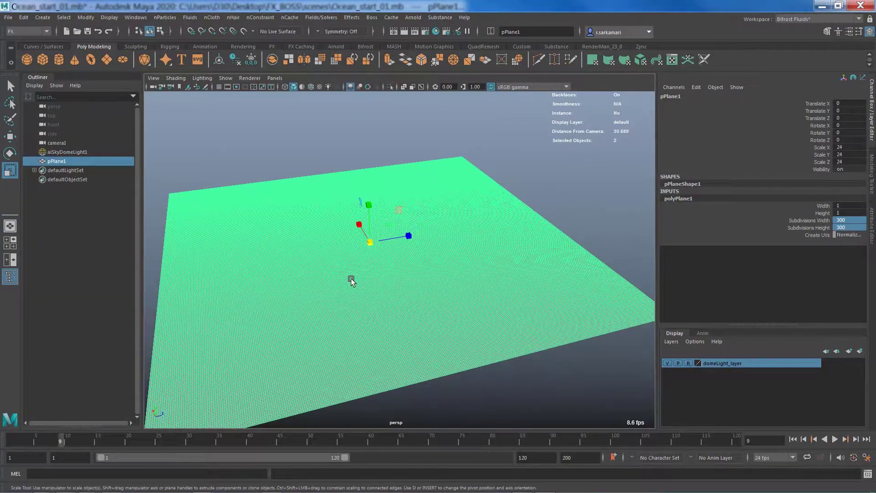
{"action": "key", "text": "w"}
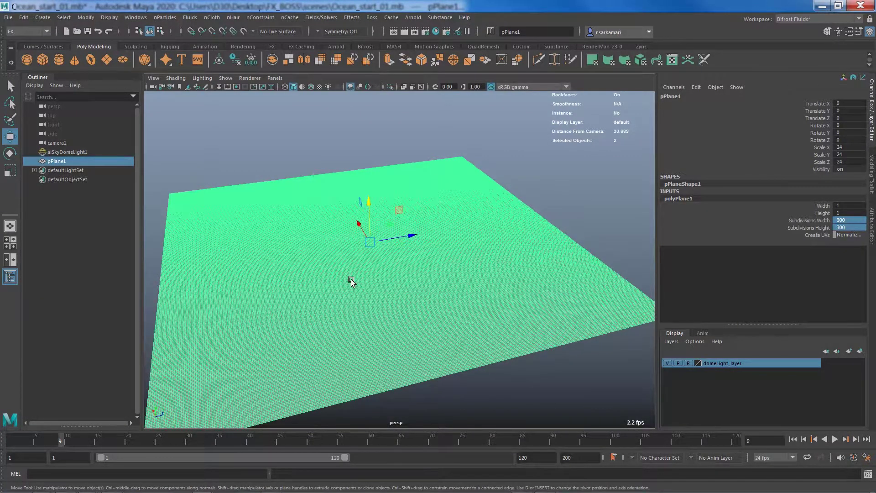
{"action": "key", "text": "q"}
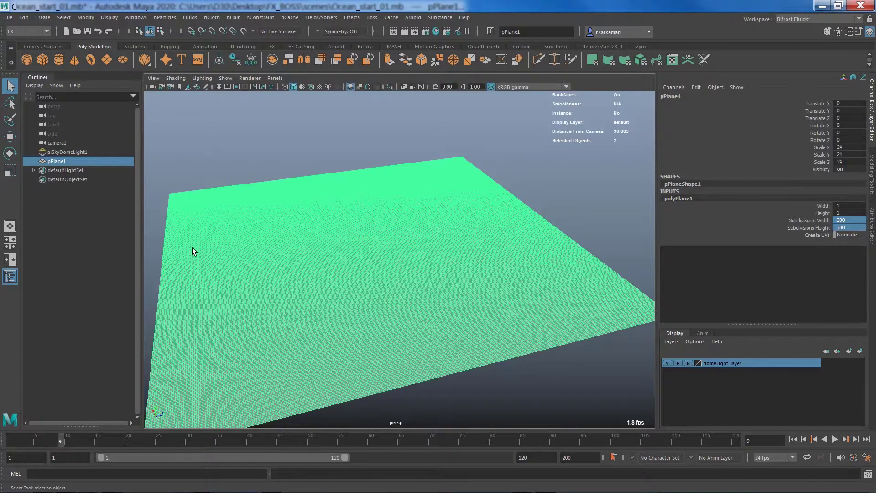
Step: Open the Boss Ripple / Wave Generator and add a spectral wave solver to the plane
{"action": "left_click", "coordinate": [372, 17]}
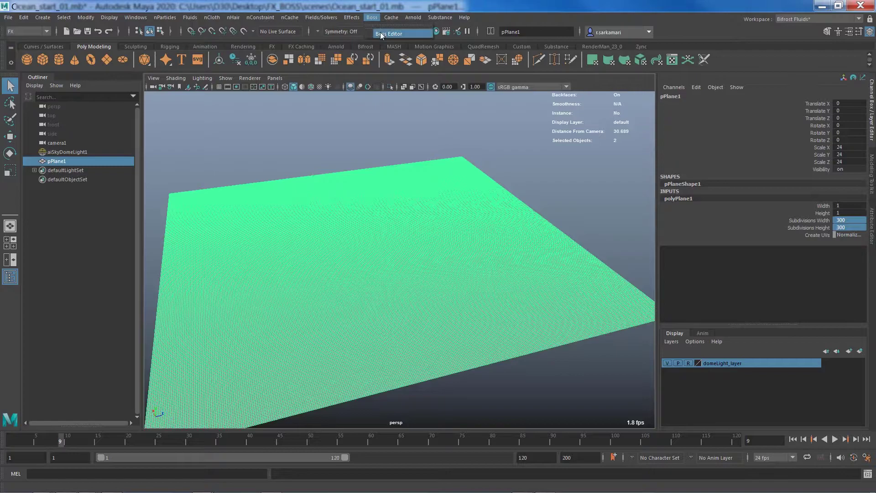
{"action": "left_click", "coordinate": [379, 32]}
{"action": "left_click_drag", "start_coordinate": [340, 216], "coordinate": [425, 229]}
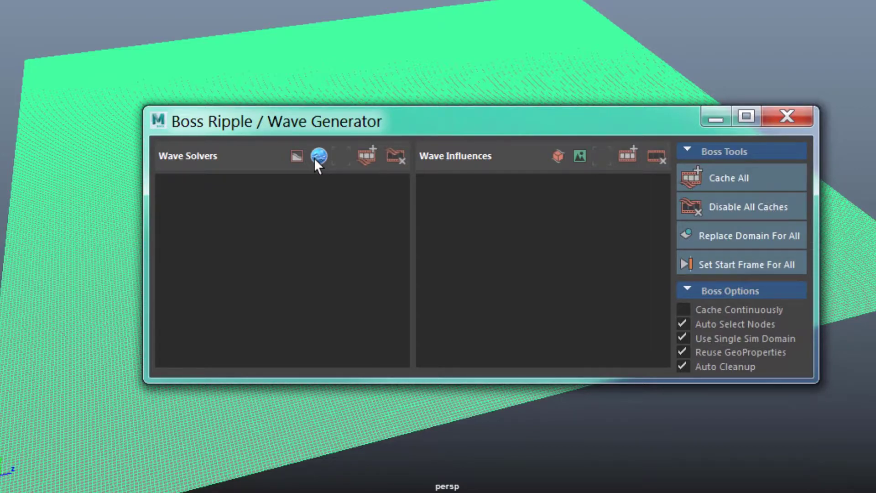
{"action": "left_click", "coordinate": [318, 157]}
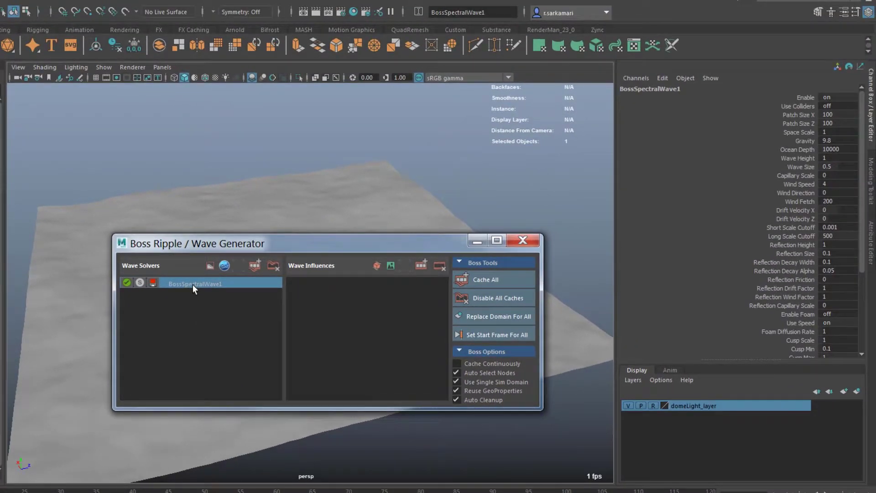
Step: Rename the solver BossSpectralWave1 to BossSpectral_Primary
{"action": "double_click", "coordinate": [186, 282]}
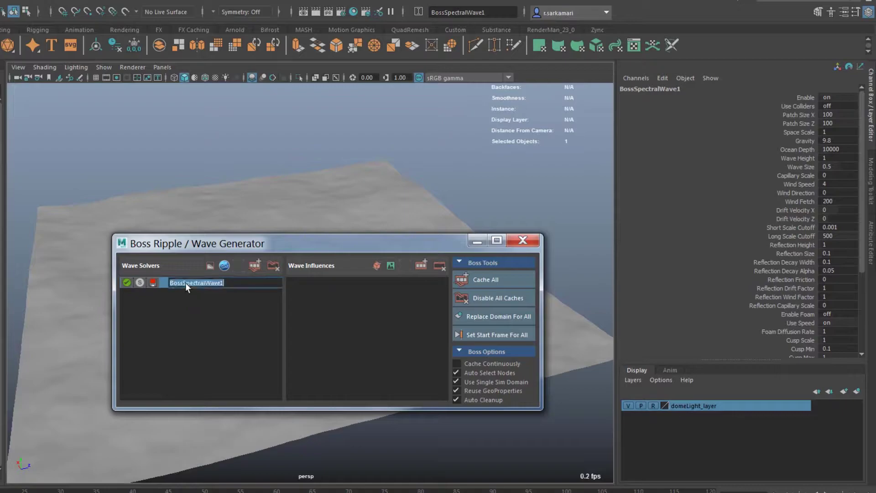
{"action": "left_click", "coordinate": [193, 283]}
{"action": "left_click_drag", "start_coordinate": [204, 283], "coordinate": [237, 289]}
{"action": "type", "text": "_Primary"}
{"action": "left_click_drag", "start_coordinate": [207, 283], "coordinate": [228, 283]}
Step: Confirm the BossSpectral_Primary name, select it, and play the ocean until frame 55
{"action": "left_click", "coordinate": [189, 313]}
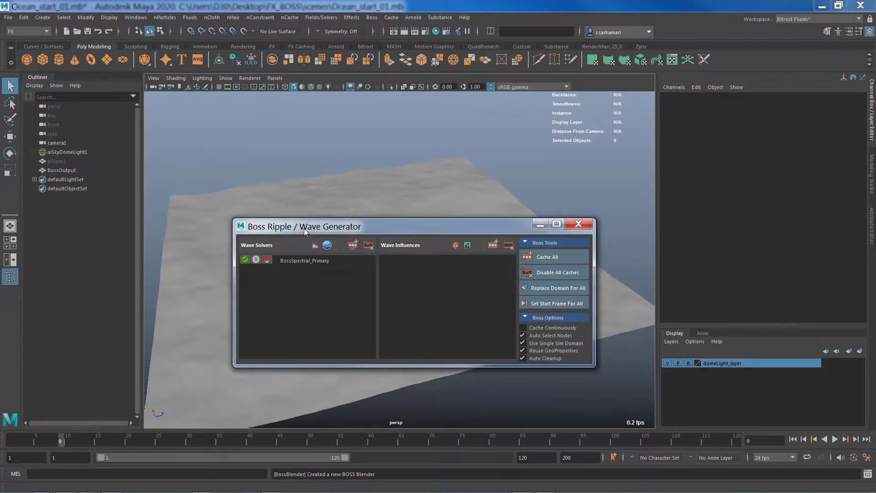
{"action": "left_click_drag", "start_coordinate": [305, 231], "coordinate": [129, 351]}
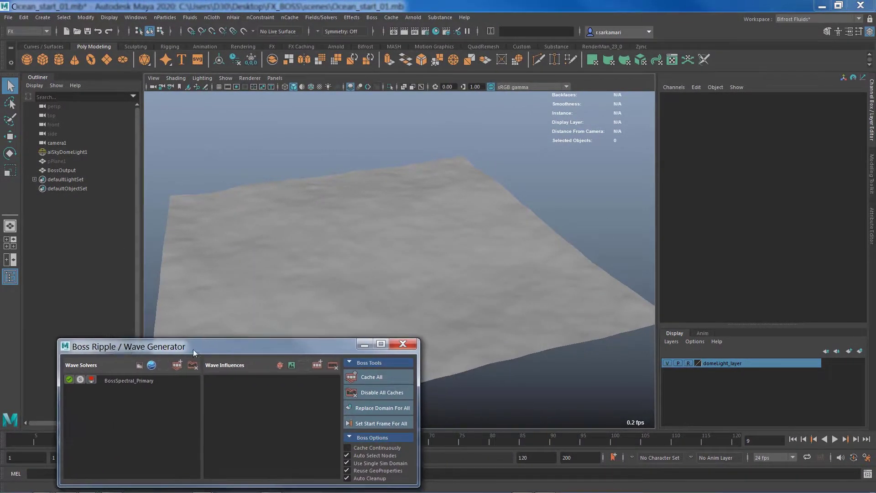
{"action": "left_click", "coordinate": [133, 379]}
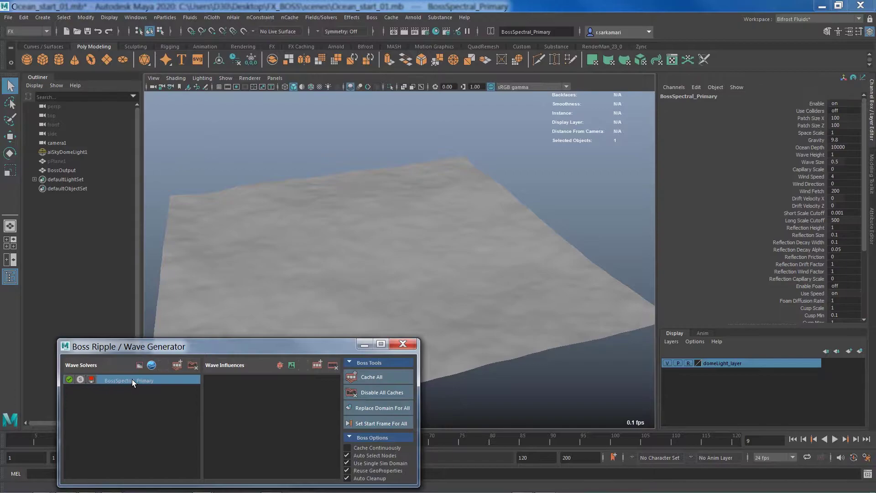
{"action": "left_click", "coordinate": [835, 438]}
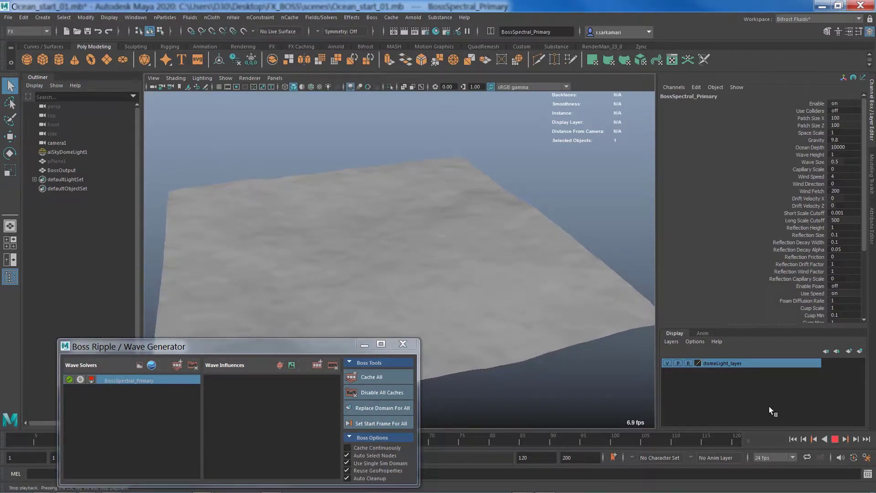
{"action": "left_click", "coordinate": [835, 439]}
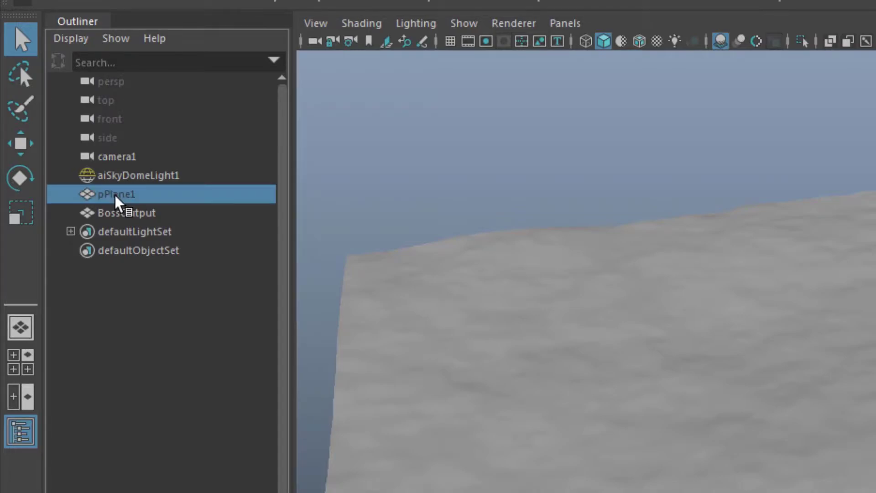
Step: Load BossOutput into a cleared Node Editor and show its input and output connections
{"action": "left_click", "coordinate": [121, 214]}
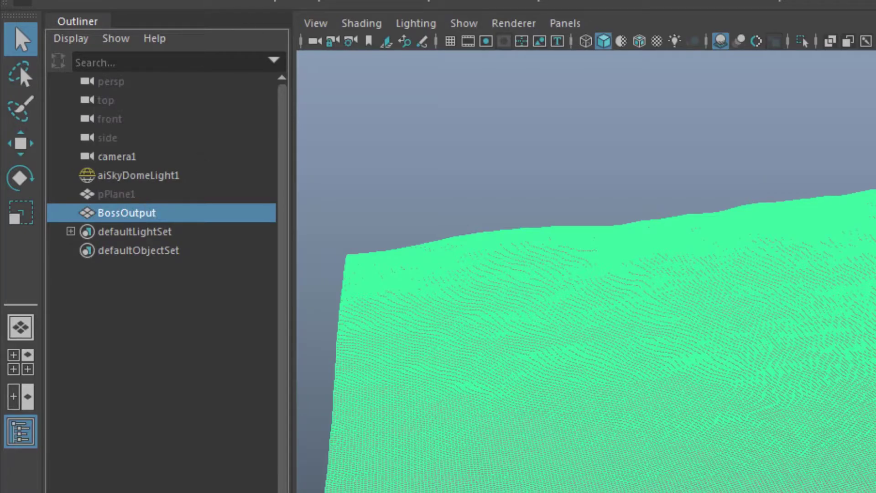
{"action": "key", "text": "alt+w"}
{"action": "left_click", "coordinate": [318, 120]}
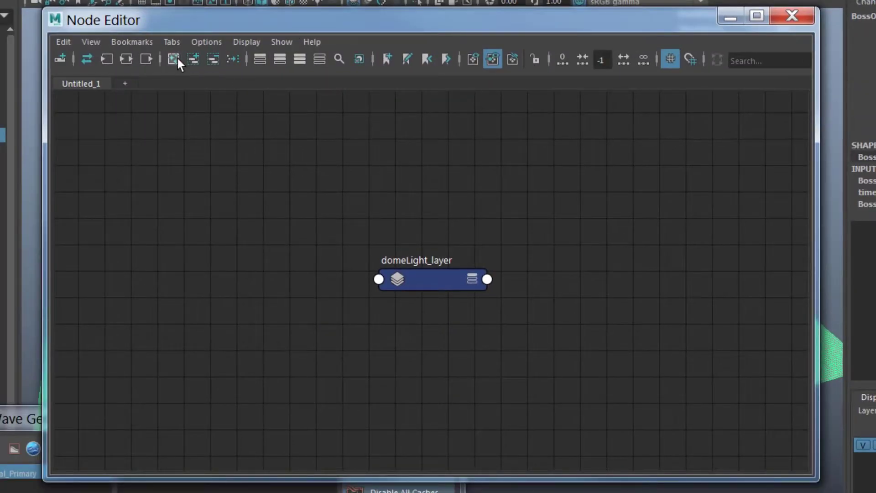
{"action": "left_click", "coordinate": [176, 59]}
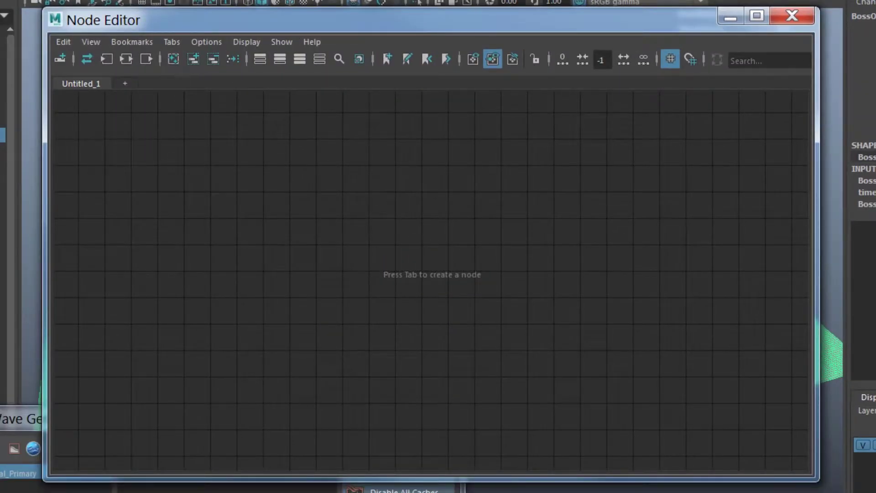
{"action": "middle_click_drag", "start_coordinate": [20, 170], "coordinate": [348, 247]}
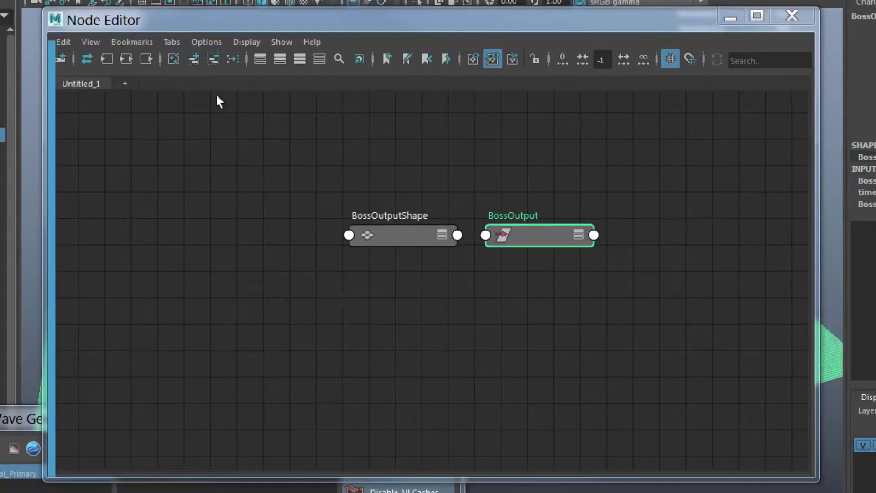
{"action": "left_click", "coordinate": [127, 58]}
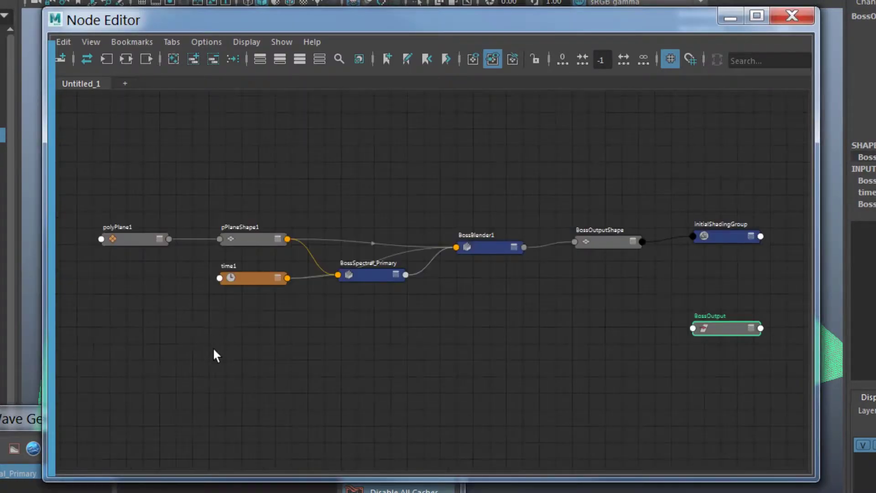
Step: Pan across the ocean network and open BossSpectral_Primary in the Attribute Editor
{"action": "scroll", "coordinate": [283, 367], "scroll_direction": "up", "scroll_amount": 2}
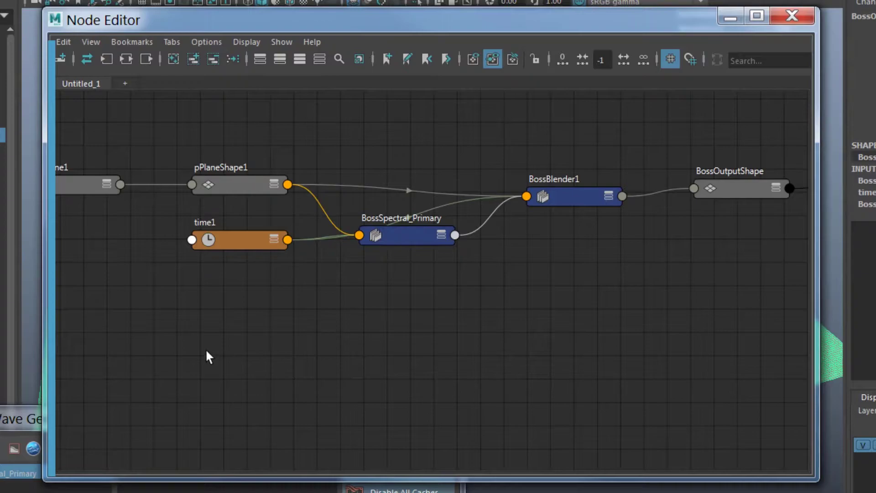
{"action": "middle_click_drag", "start_coordinate": [208, 356], "coordinate": [280, 302], "text": "alt"}
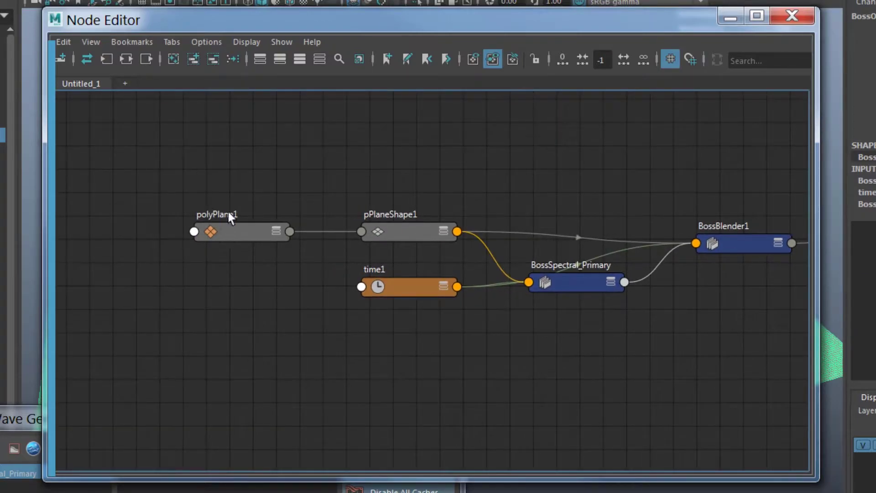
{"action": "middle_click_drag", "start_coordinate": [490, 374], "coordinate": [385, 349], "text": "alt"}
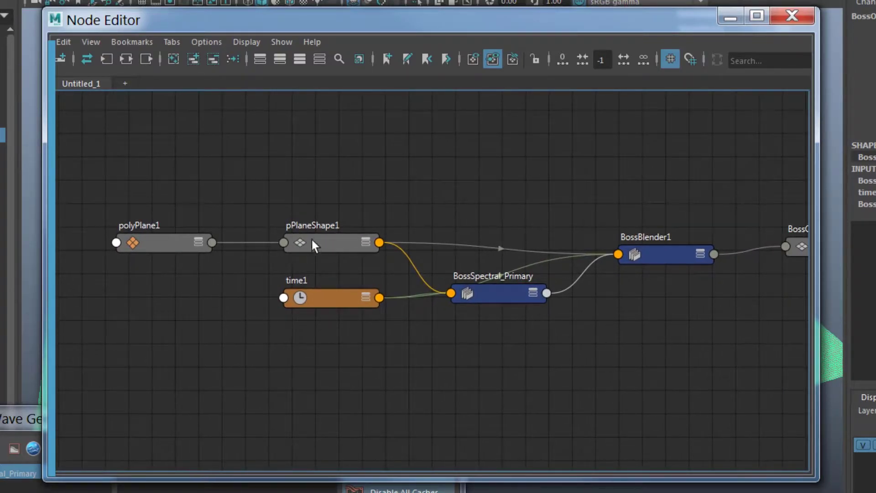
{"action": "middle_click_drag", "start_coordinate": [619, 459], "coordinate": [405, 405], "text": "alt"}
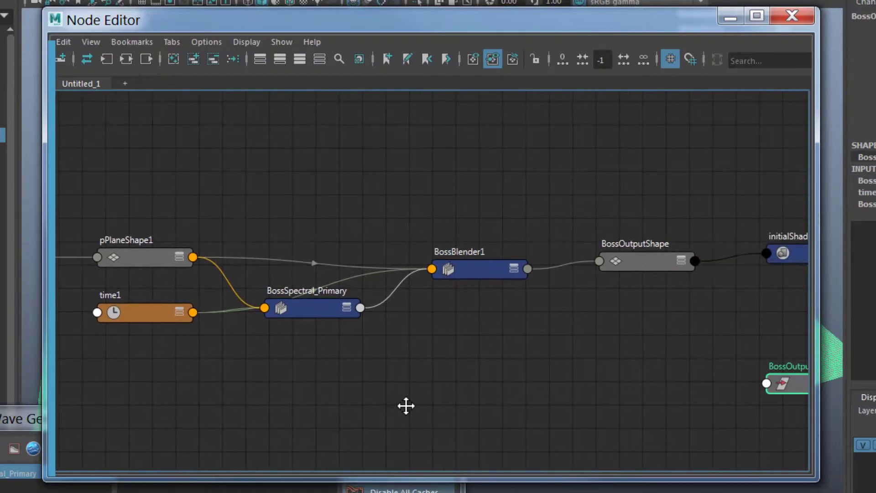
{"action": "left_click", "coordinate": [308, 309]}
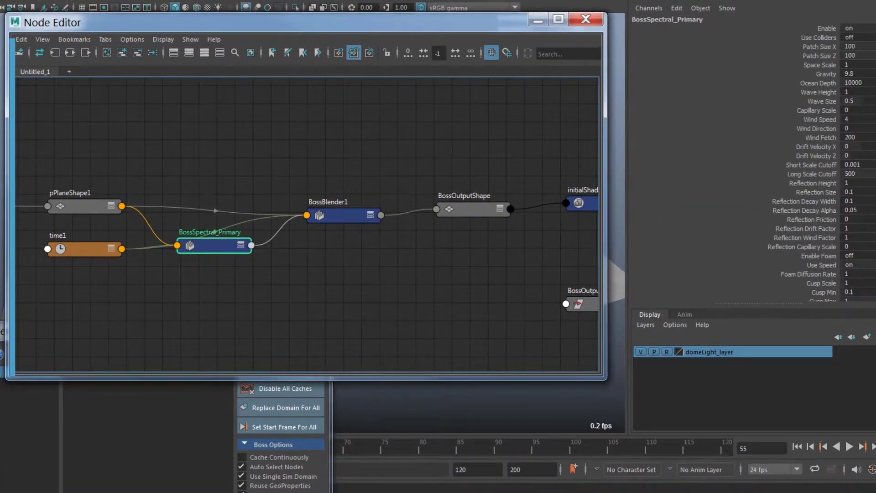
{"action": "key", "text": "ctrl+a"}
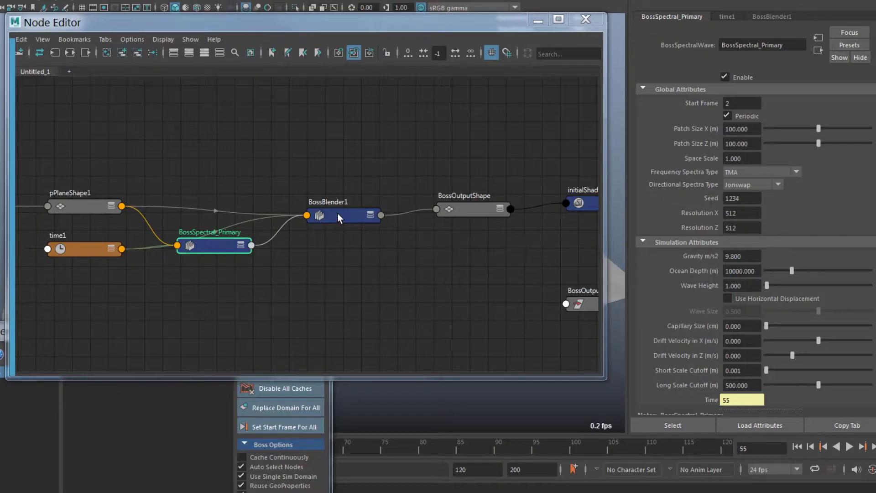
Step: Rearrange BossBlender1, BossOutputShape, BossOutput and initialShadingGroup into a tidy layout
{"action": "left_click_drag", "start_coordinate": [337, 213], "coordinate": [321, 171]}
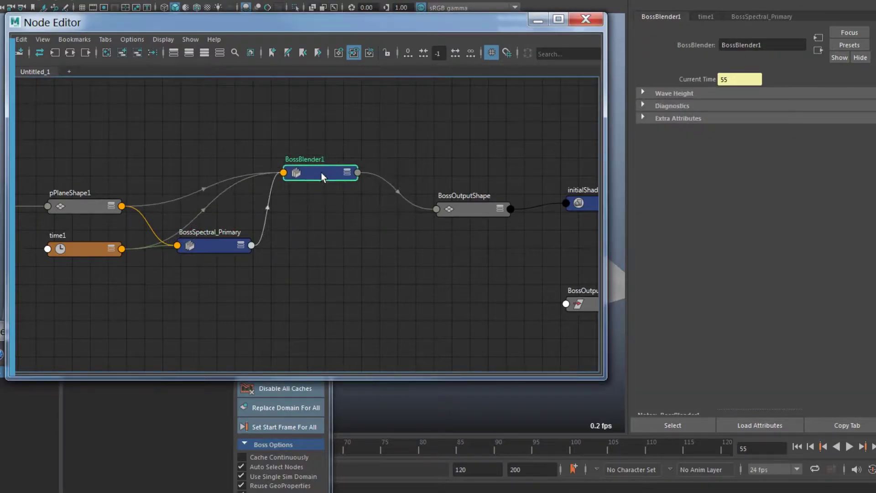
{"action": "left_click_drag", "start_coordinate": [473, 213], "coordinate": [442, 262]}
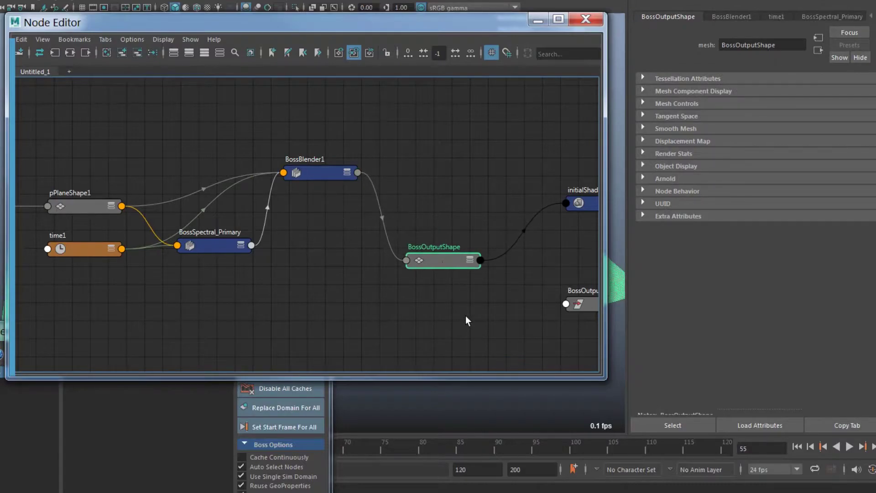
{"action": "middle_click_drag", "start_coordinate": [467, 316], "coordinate": [259, 317]}
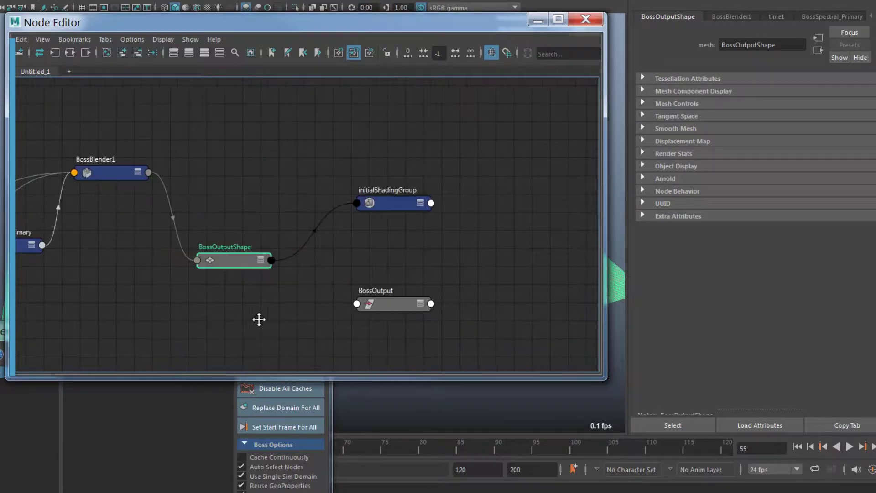
{"action": "left_click_drag", "start_coordinate": [391, 305], "coordinate": [397, 283]}
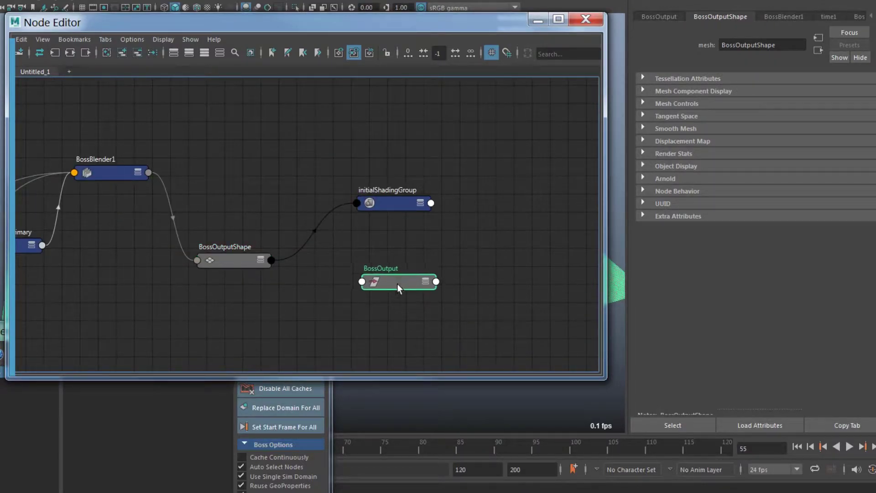
{"action": "left_click_drag", "start_coordinate": [389, 203], "coordinate": [389, 254]}
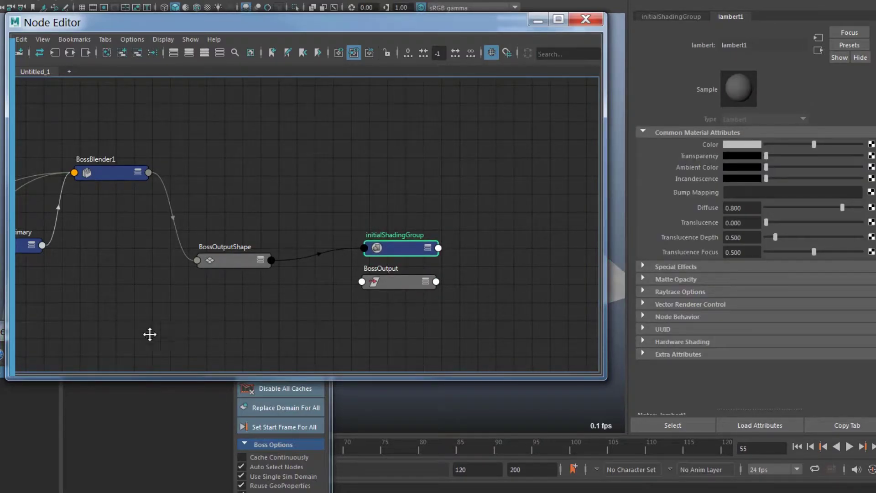
{"action": "middle_click_drag", "start_coordinate": [150, 335], "coordinate": [372, 347]}
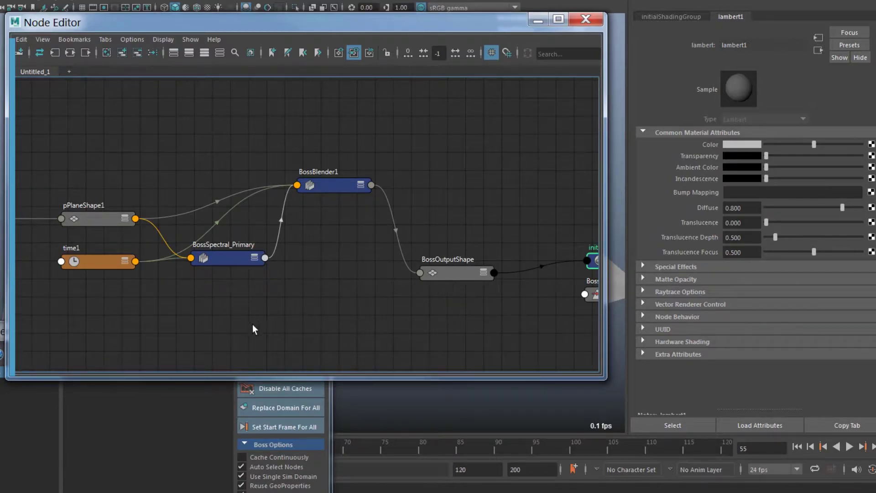
{"action": "middle_click_drag", "start_coordinate": [253, 328], "coordinate": [298, 305]}
{"action": "scroll", "coordinate": [368, 261], "scroll_direction": "down", "scroll_amount": 3}
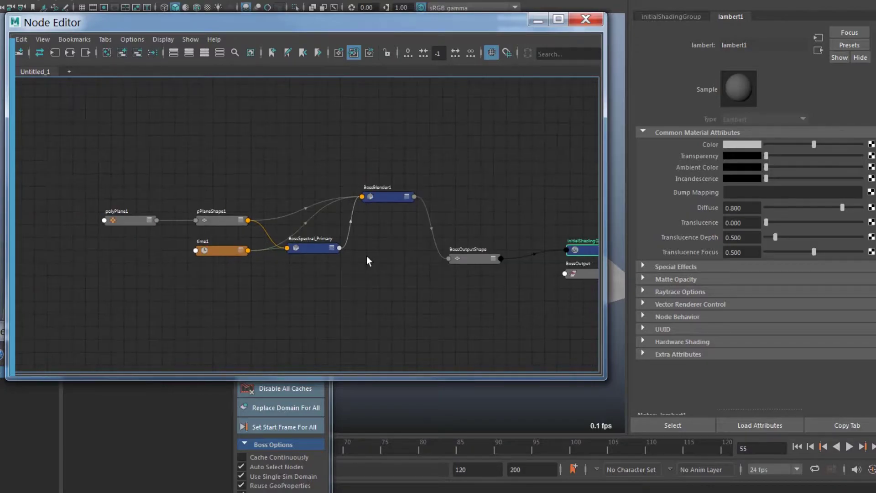
Step: Close the Node Editor, show the BossSpectral_Primary tab, and bring the wave generator into view
{"action": "left_click", "coordinate": [584, 22]}
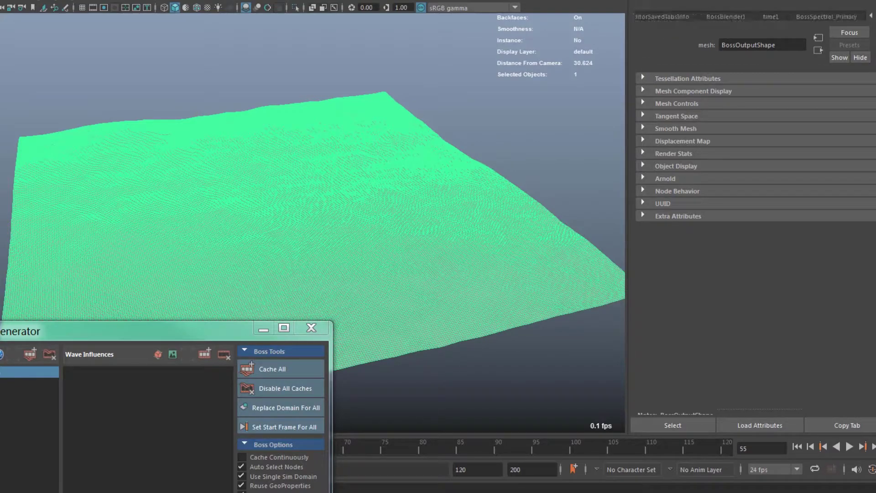
{"action": "left_click", "coordinate": [749, 14]}
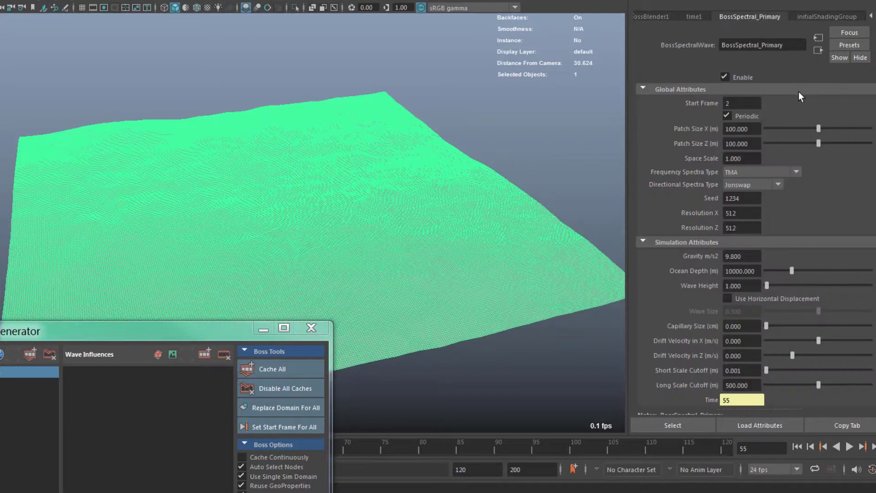
{"action": "left_click_drag", "start_coordinate": [211, 332], "coordinate": [337, 203]}
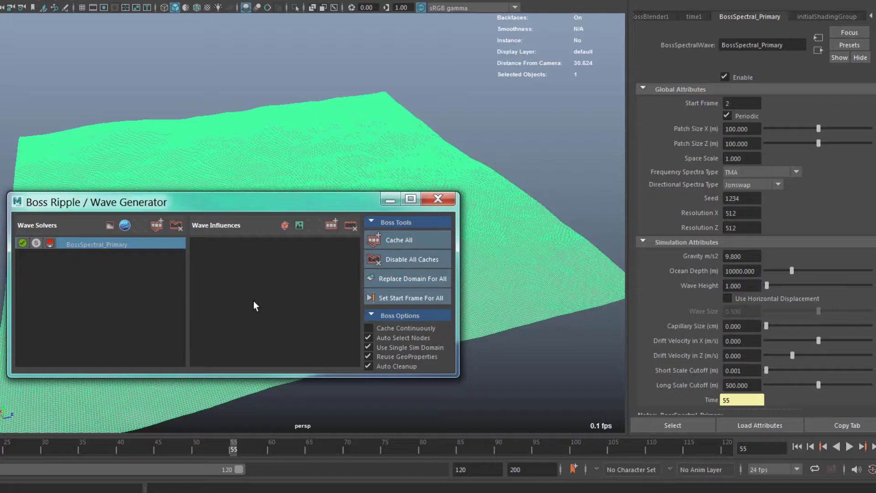
Step: Close the wave generator, rewind to frame 1, reselect the ocean plane and replay
{"action": "left_click", "coordinate": [448, 202]}
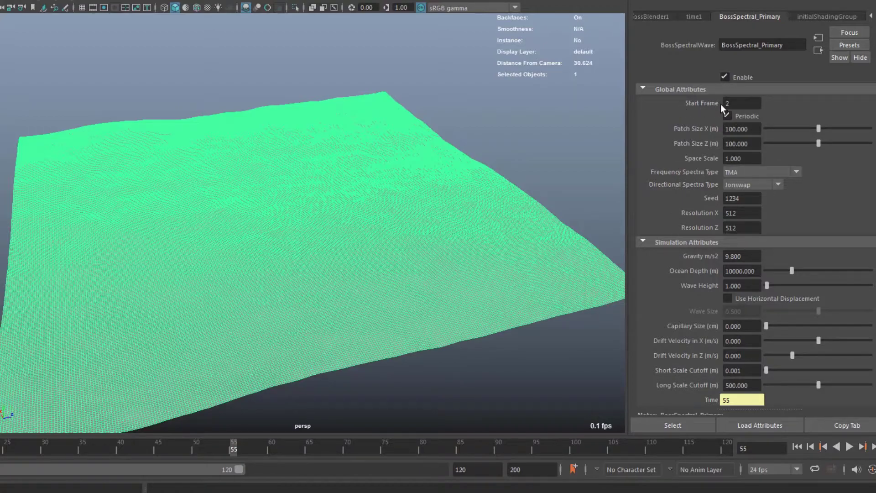
{"action": "left_click", "coordinate": [796, 446]}
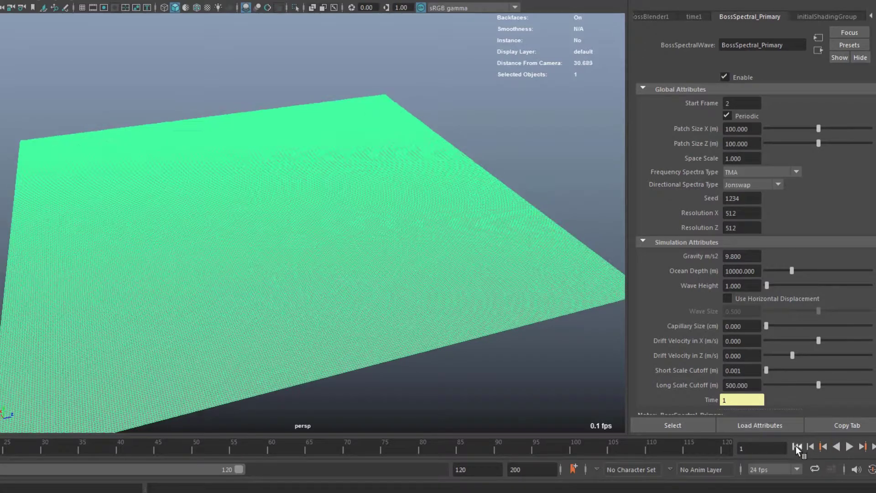
{"action": "left_click", "coordinate": [479, 386]}
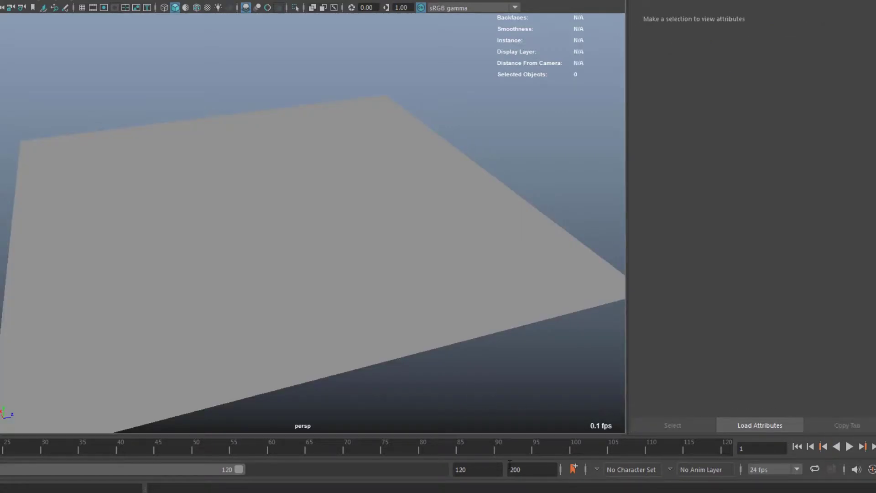
{"action": "left_click", "coordinate": [454, 341]}
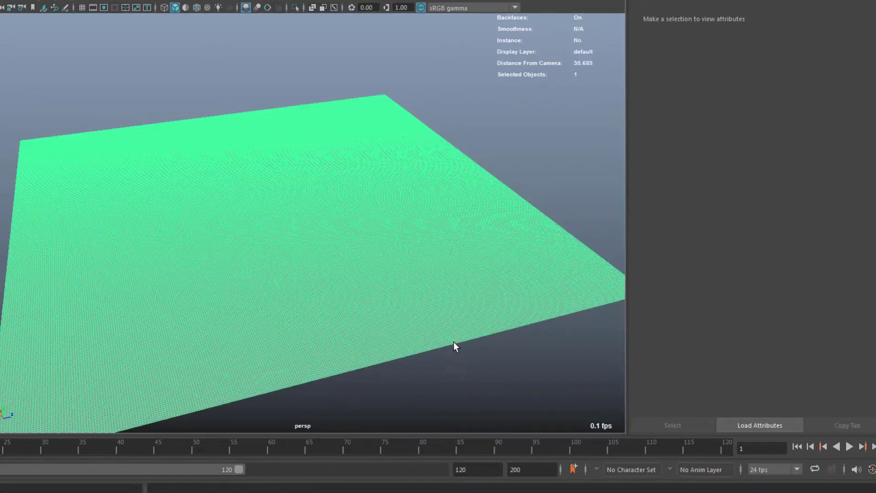
{"action": "left_click", "coordinate": [848, 447]}
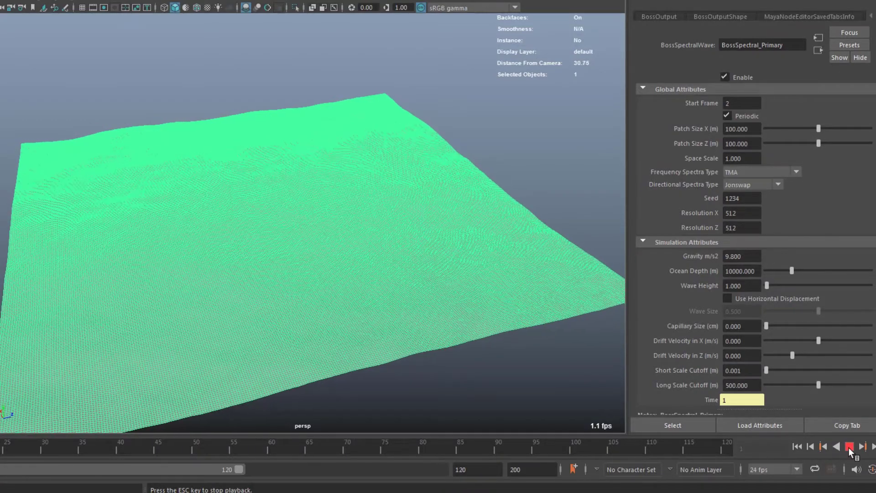
{"action": "left_click", "coordinate": [848, 447]}
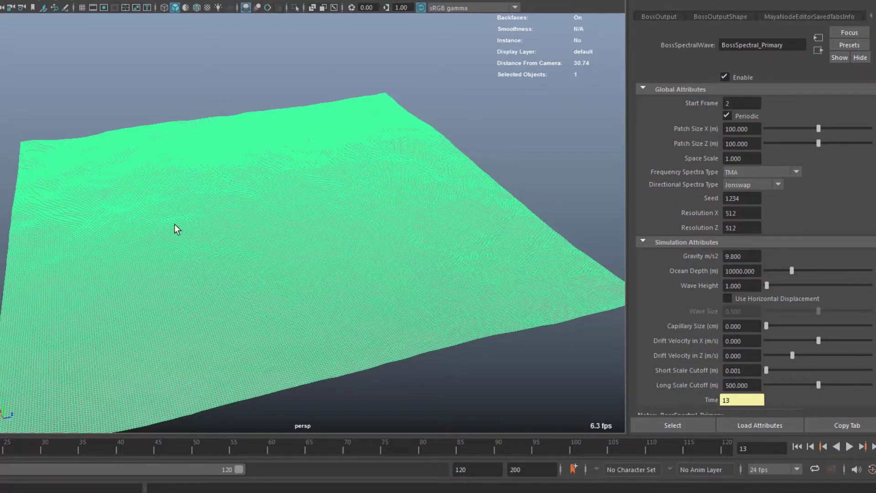
{"action": "left_click", "coordinate": [741, 228]}
Step: Raise BossSpectral_Primary's WindSpeed under Wind Attributes from 4 to 5 m/s
{"action": "scroll", "coordinate": [875, 327], "scroll_direction": "down", "scroll_amount": 10}
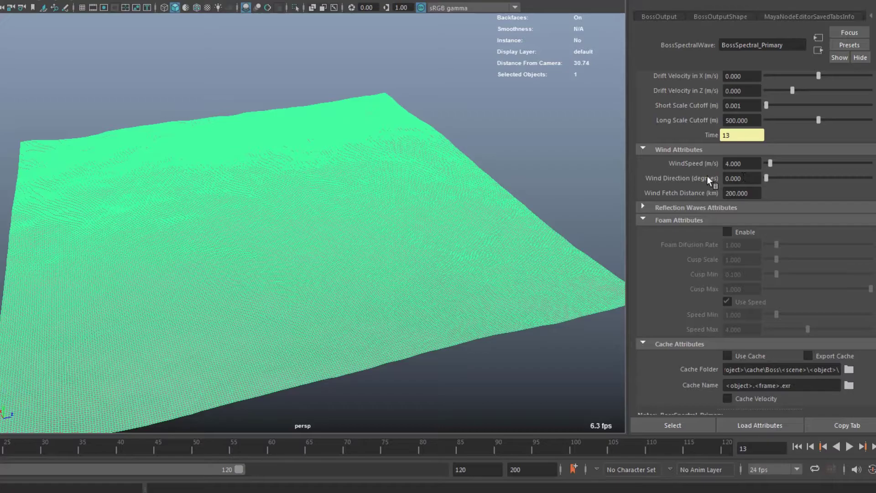
{"action": "left_click", "coordinate": [740, 164]}
{"action": "type", "text": "5"}
{"action": "key", "text": "Return"}
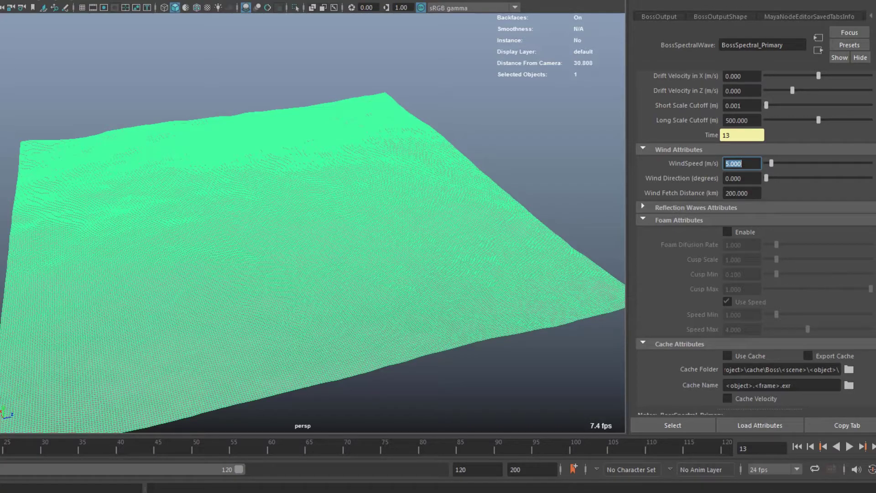
Step: Apply the 5.000 m/s wind speed and preview the ocean animation up to frame 35
{"action": "scroll", "coordinate": [704, 305], "scroll_direction": "up", "scroll_amount": 1}
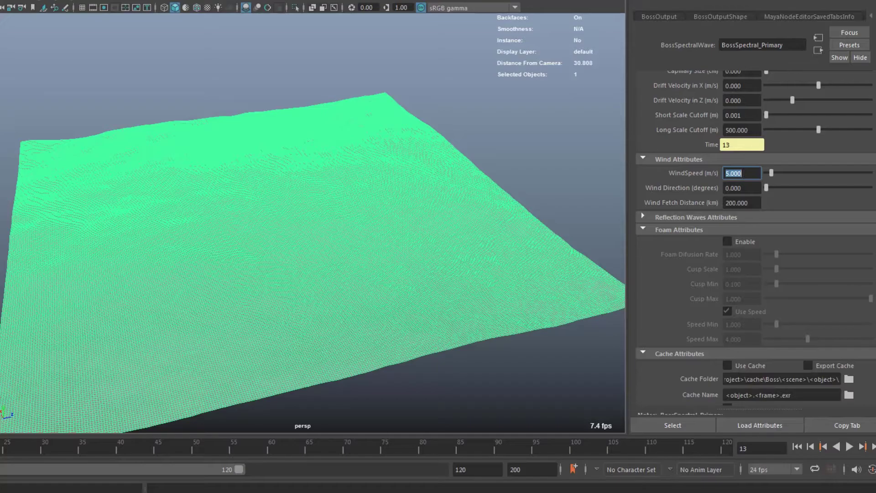
{"action": "key", "text": "Return"}
{"action": "left_click", "coordinate": [849, 447]}
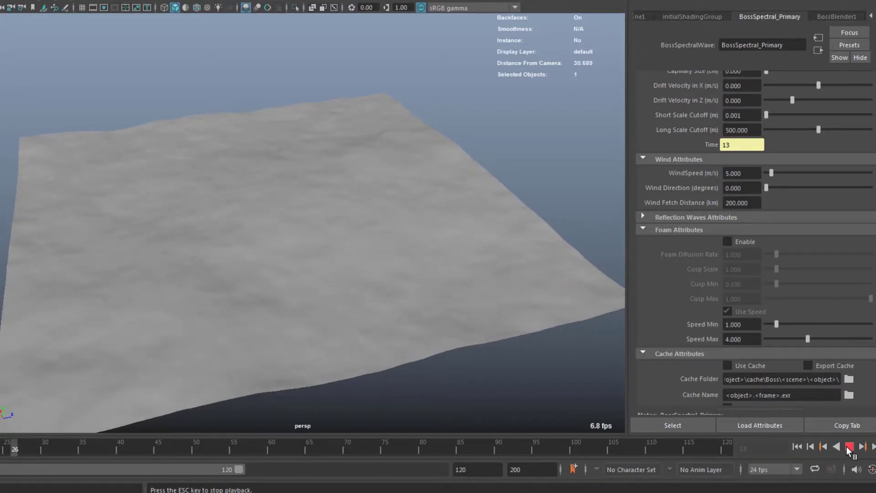
{"action": "key", "text": "Escape"}
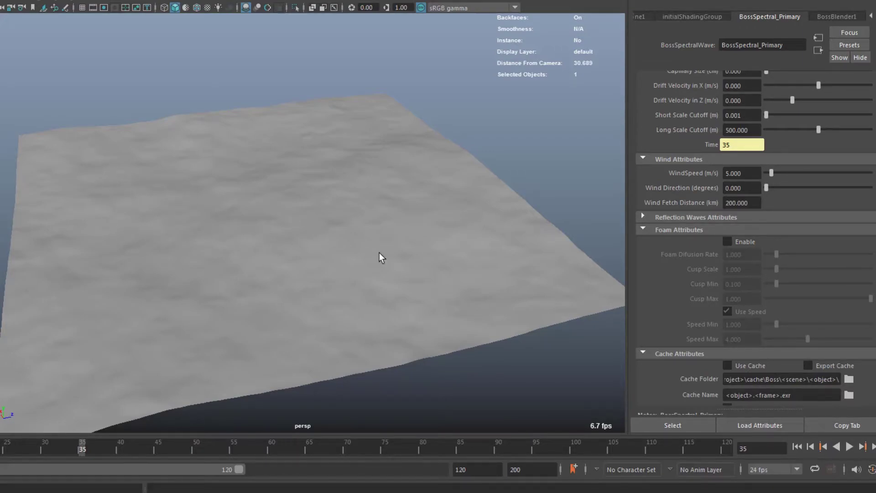
Step: Enable Use Horizontal Displacement and set BossSpectral_Primary's Wave Size to 3.5
{"action": "scroll", "coordinate": [753, 228], "scroll_direction": "up", "scroll_amount": 5}
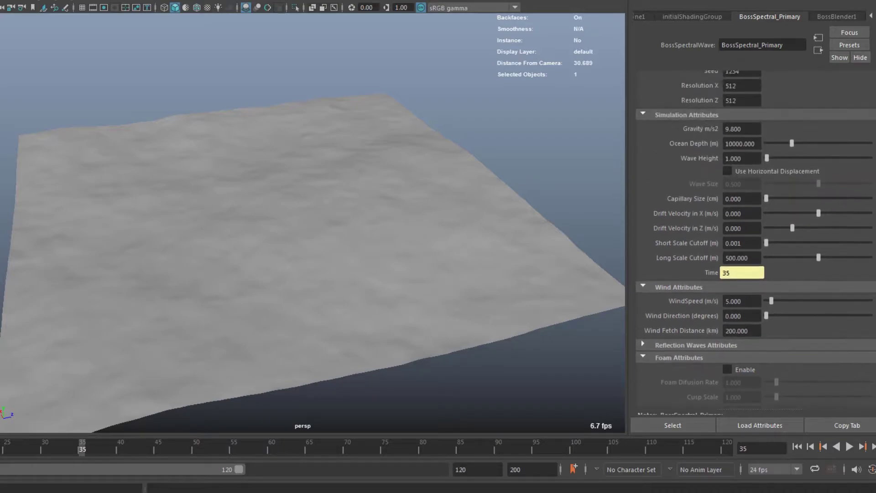
{"action": "scroll", "coordinate": [828, 220], "scroll_direction": "up", "scroll_amount": 2}
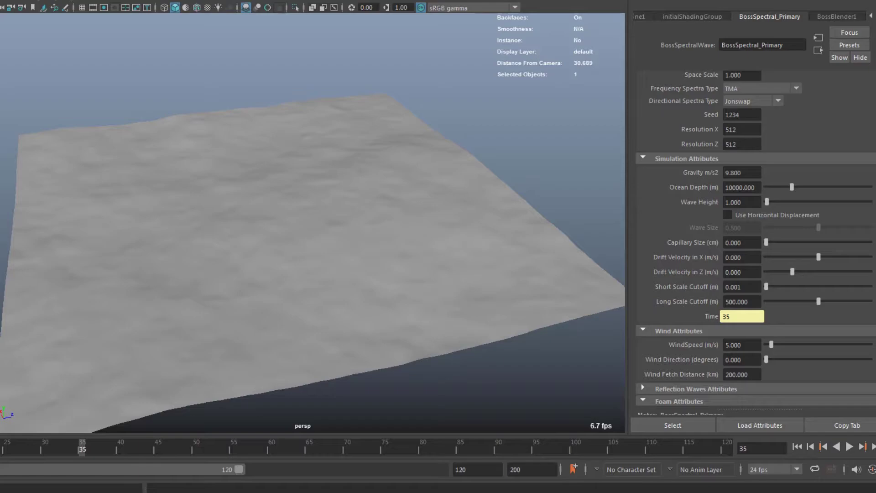
{"action": "left_click", "coordinate": [726, 215]}
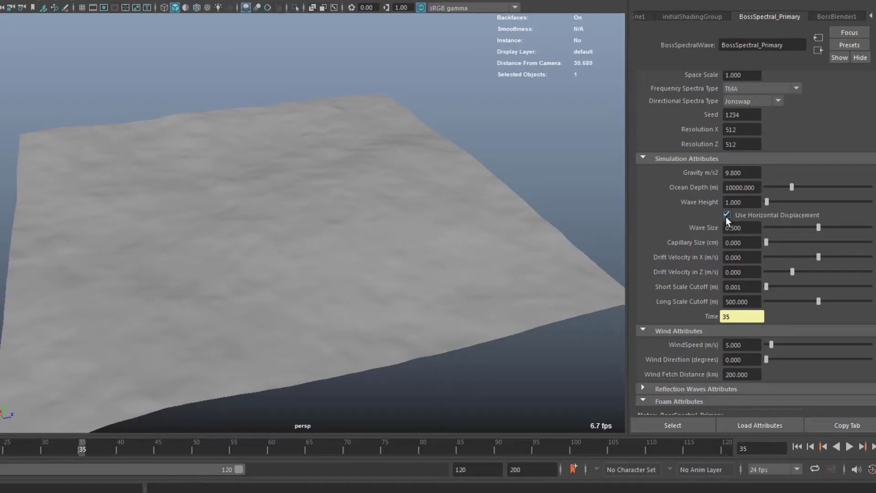
{"action": "left_click_drag", "start_coordinate": [756, 227], "coordinate": [648, 220]}
{"action": "type", "text": "3.5"}
{"action": "key", "text": "Return"}
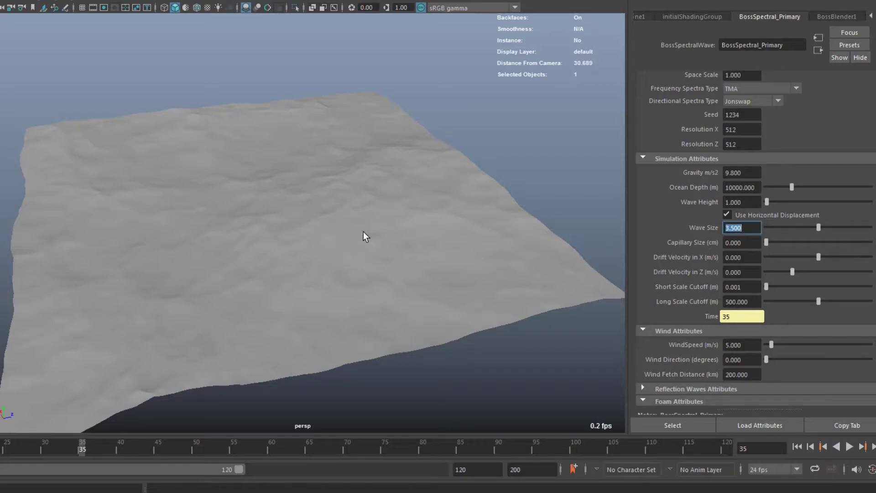
Step: Replay the ocean from frame 1, then stop playback
{"action": "left_click", "coordinate": [797, 446]}
{"action": "left_click", "coordinate": [850, 446]}
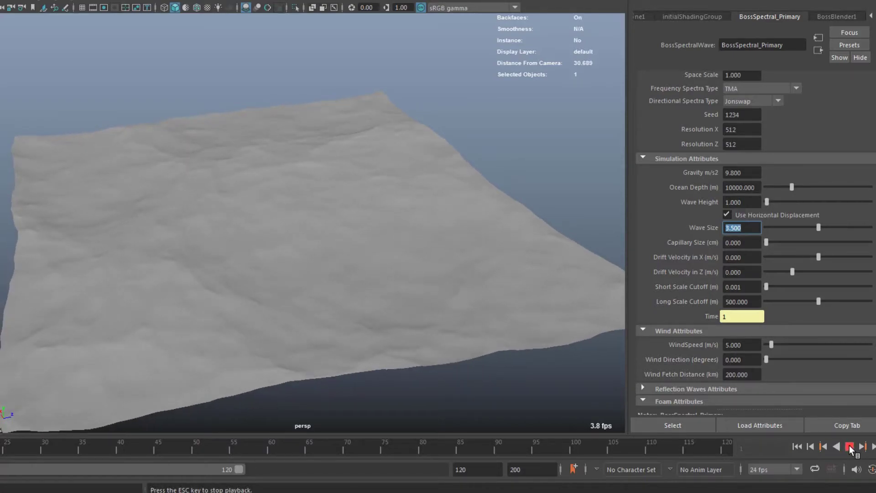
{"action": "key", "text": "Escape"}
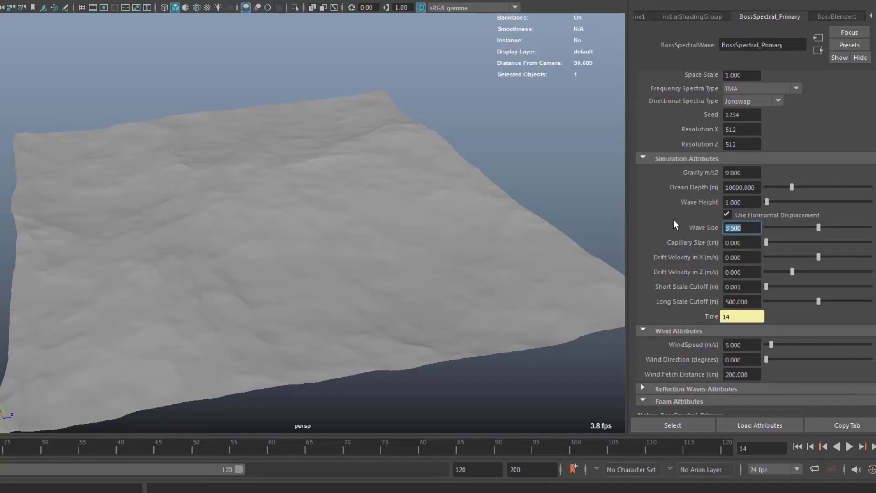
Step: Set Wave Size to 3.8 and replay the ocean from frame 1
{"action": "type", "text": "3.8"}
{"action": "key", "text": "Return"}
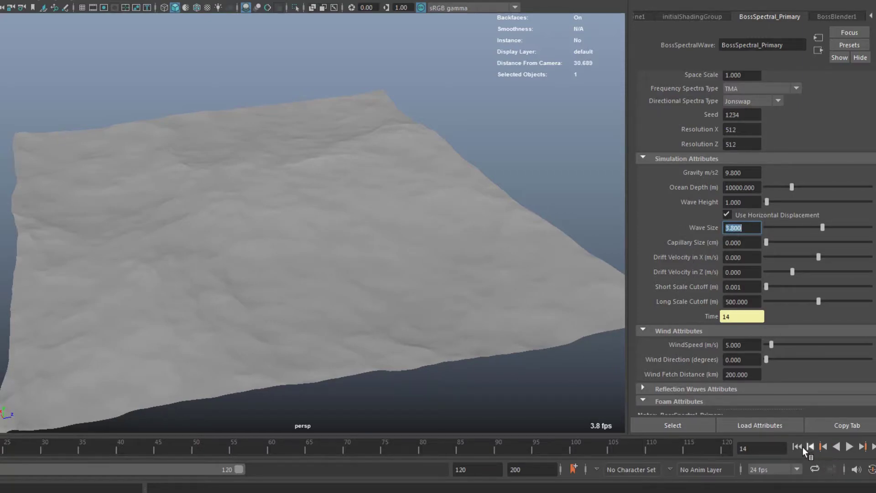
{"action": "left_click", "coordinate": [799, 447]}
{"action": "left_click", "coordinate": [849, 447]}
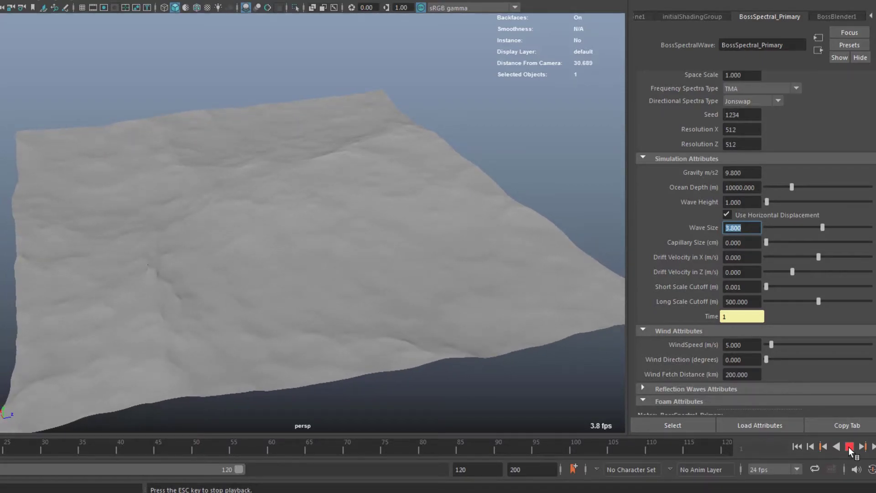
{"action": "left_click", "coordinate": [849, 447]}
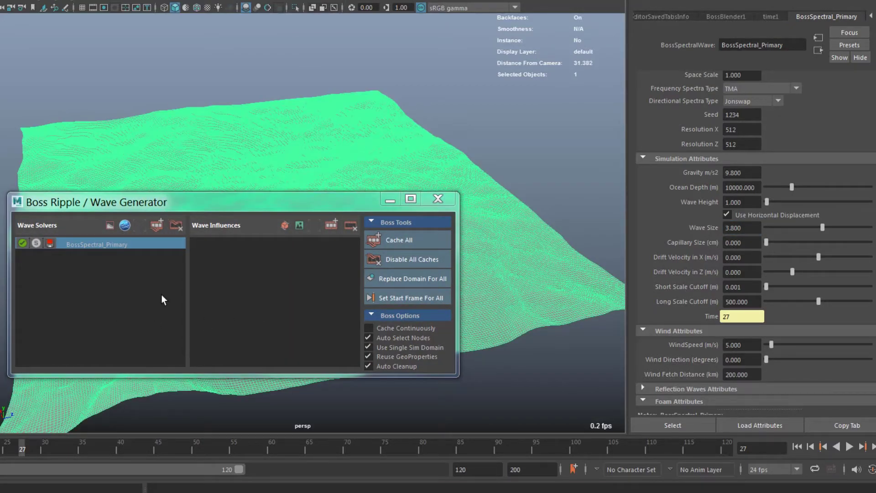
Step: Add a second spectral wave solver and begin renaming it BossSpectral_Secondary
{"action": "left_click", "coordinate": [125, 225]}
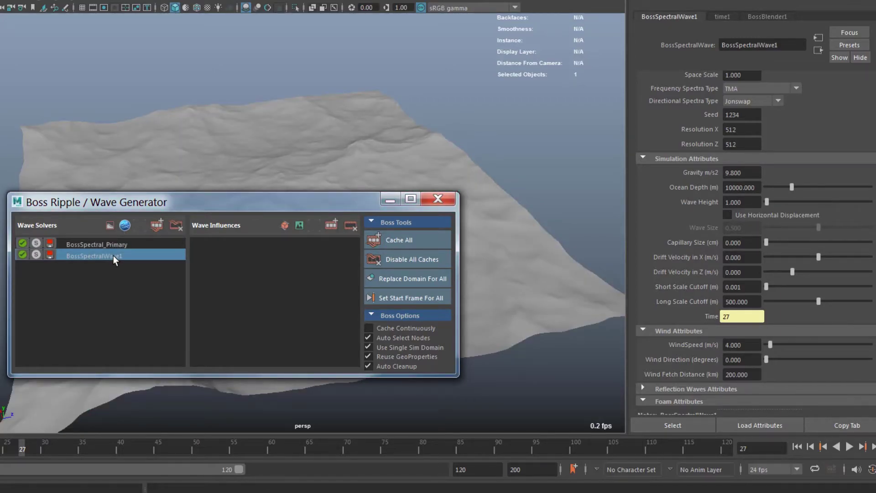
{"action": "double_click", "coordinate": [113, 255]}
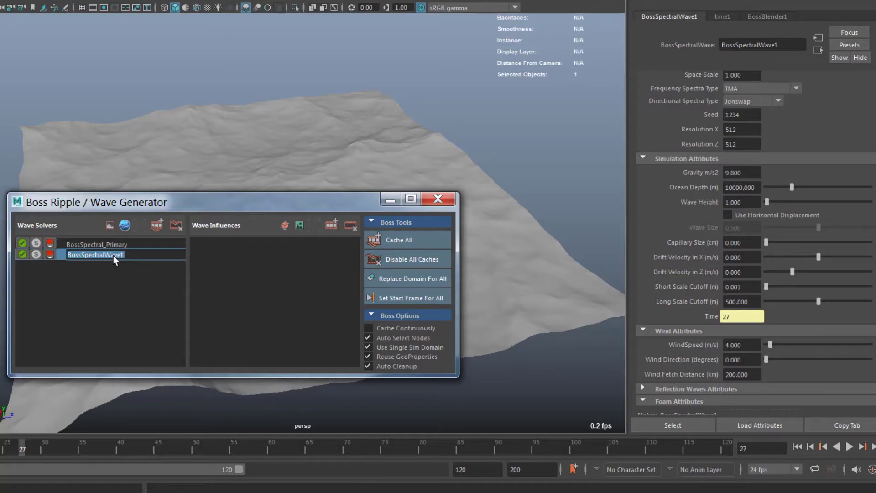
{"action": "type", "text": "BossSpectral_S"}
Step: Finish the BossSpectral_Secondary name and play the two-solver ocean from frame 1 to frame 47
{"action": "type", "text": "econdary"}
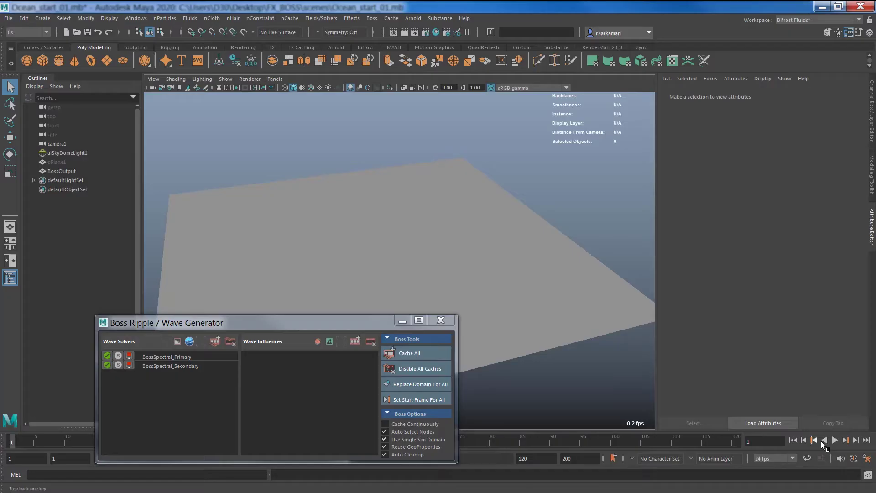
{"action": "left_click", "coordinate": [833, 440]}
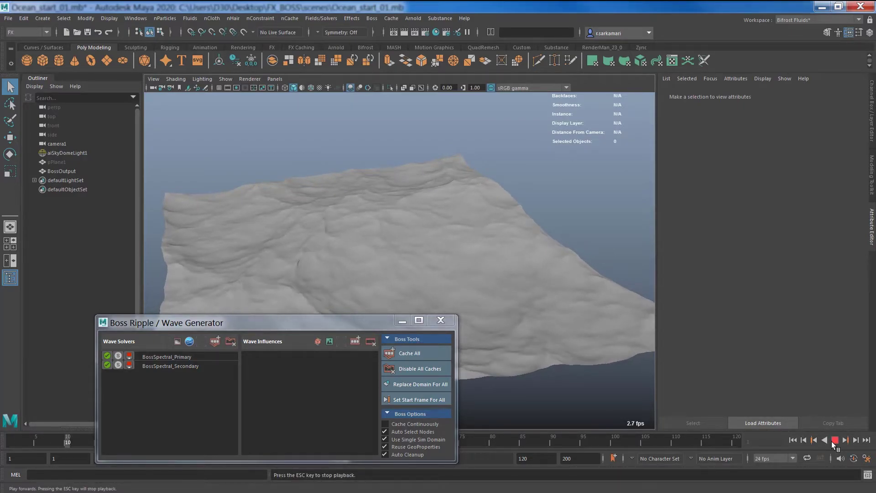
{"action": "left_click", "coordinate": [832, 441]}
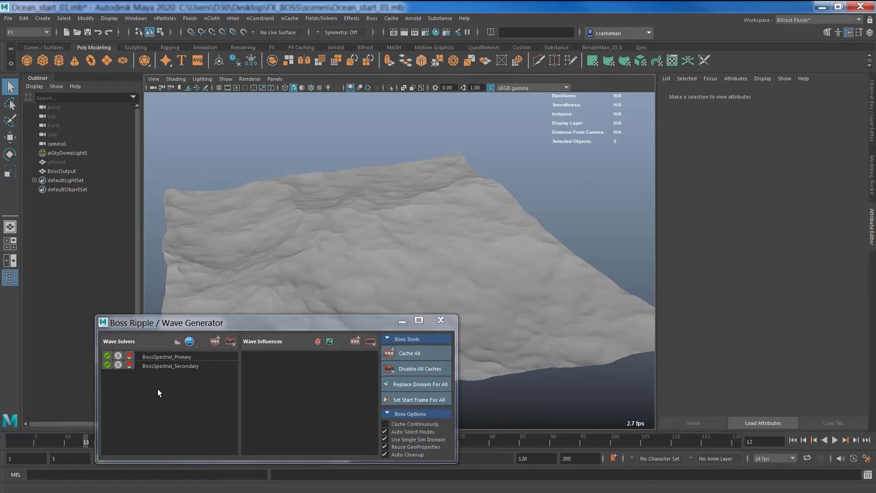
{"action": "left_click", "coordinate": [792, 439]}
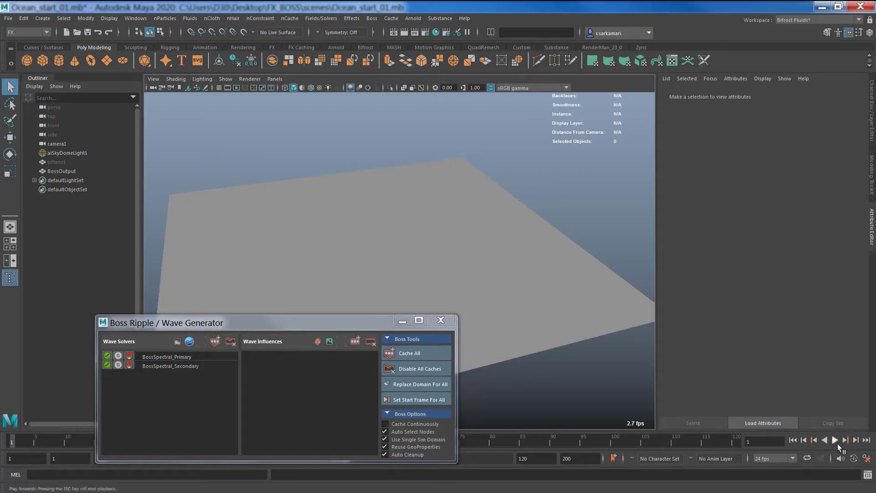
{"action": "left_click", "coordinate": [835, 440]}
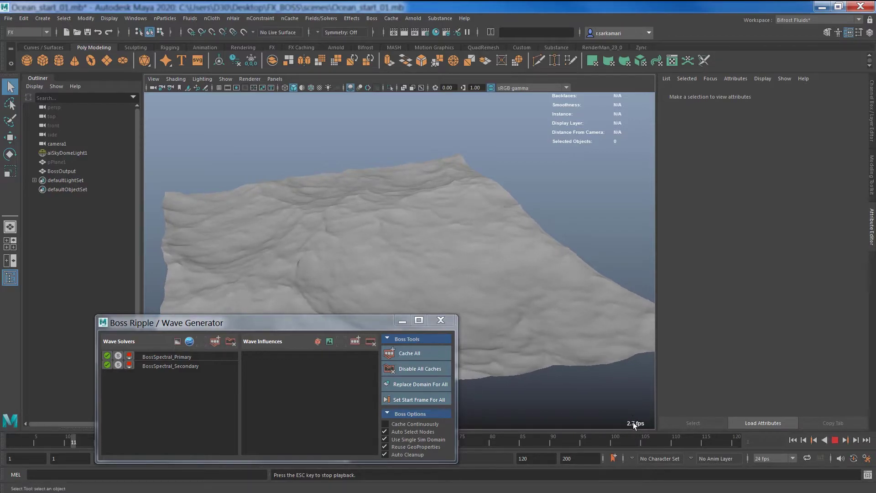
{"action": "left_click", "coordinate": [836, 441]}
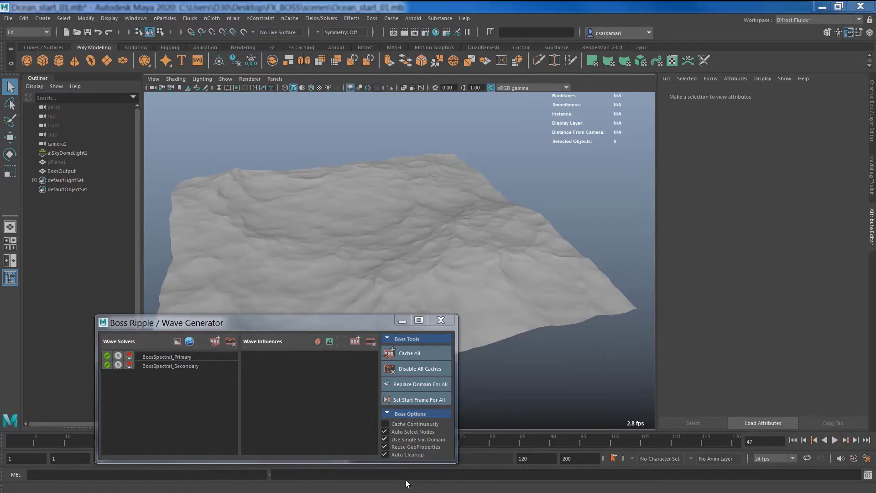
Step: Assign a new Arnold aiStandardSurface shader to the BossOutput ocean mesh
{"action": "left_click", "coordinate": [335, 234]}
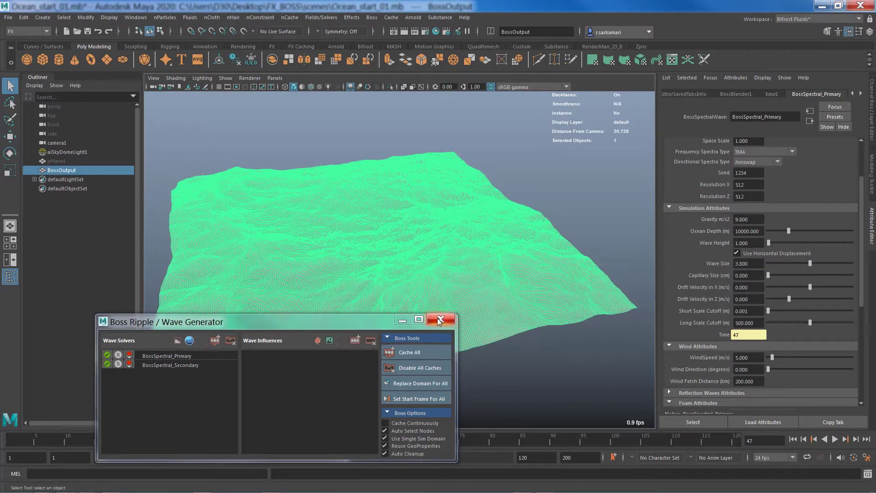
{"action": "left_click", "coordinate": [441, 319]}
{"action": "right_click", "coordinate": [346, 197]}
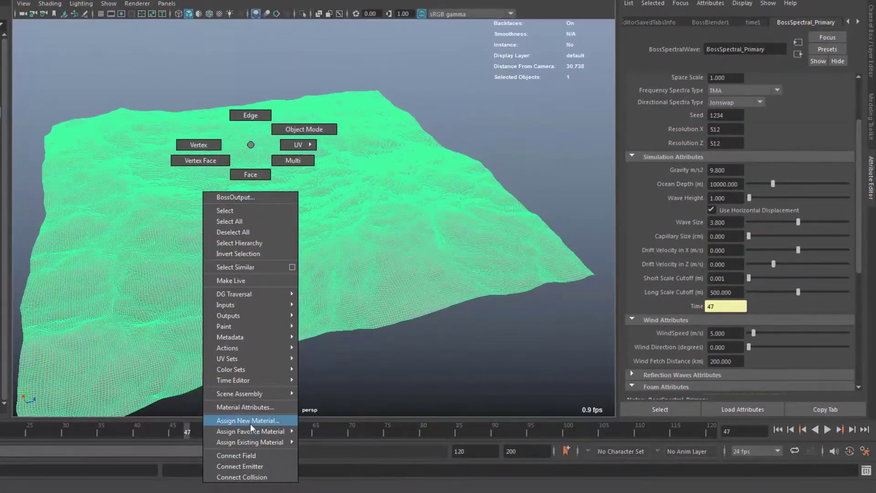
{"action": "left_click", "coordinate": [250, 420]}
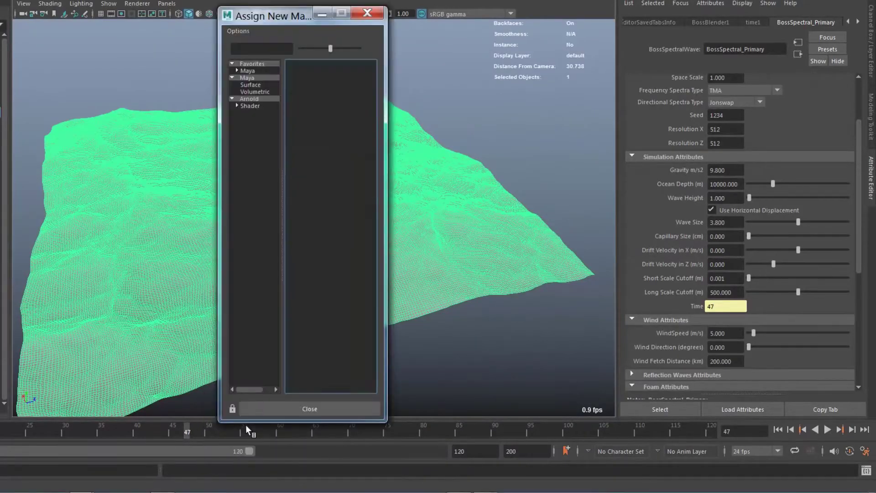
{"action": "left_click", "coordinate": [257, 105]}
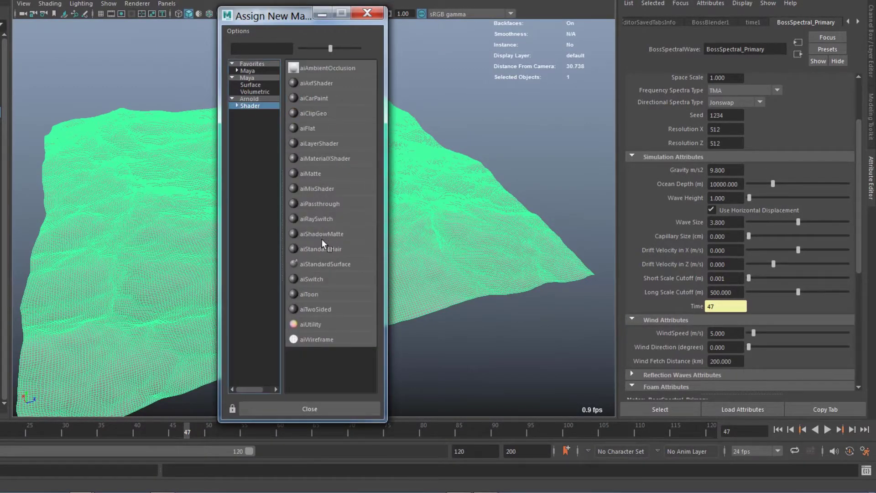
{"action": "left_click", "coordinate": [325, 263]}
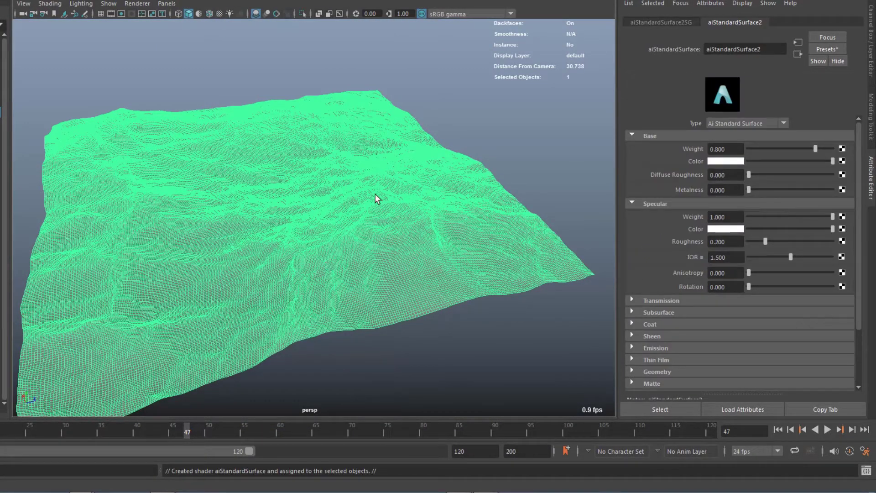
Step: Replace the shader's values with the Deep_Water preset
{"action": "left_click", "coordinate": [833, 50]}
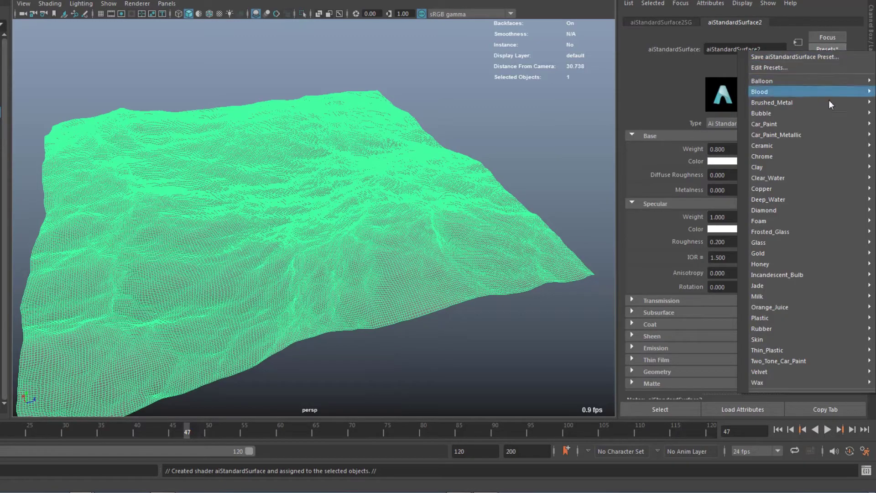
{"action": "mouse_move", "coordinate": [809, 222]}
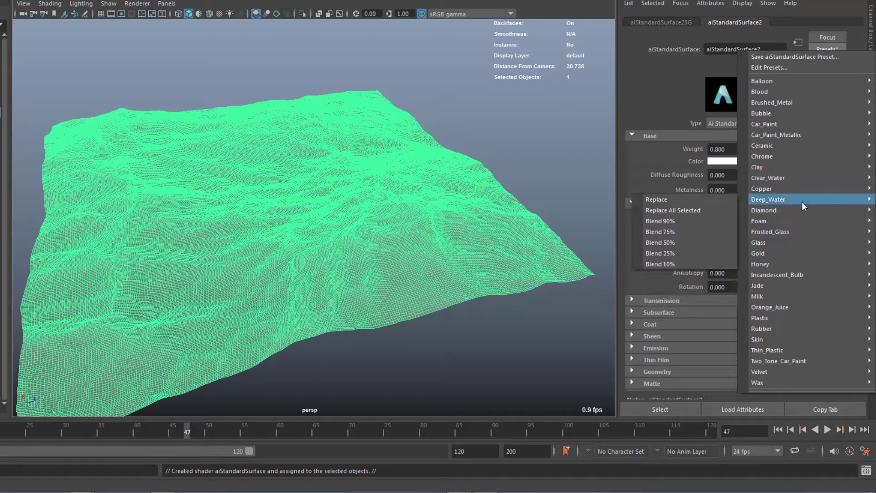
{"action": "mouse_move", "coordinate": [796, 189]}
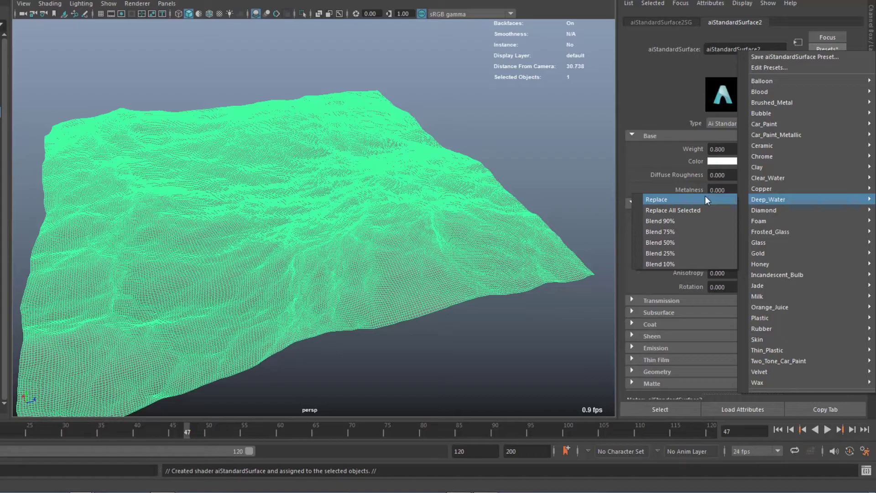
{"action": "left_click", "coordinate": [705, 196]}
Step: Display the ocean smooth-shaded and deselect the mesh
{"action": "left_click", "coordinate": [443, 411]}
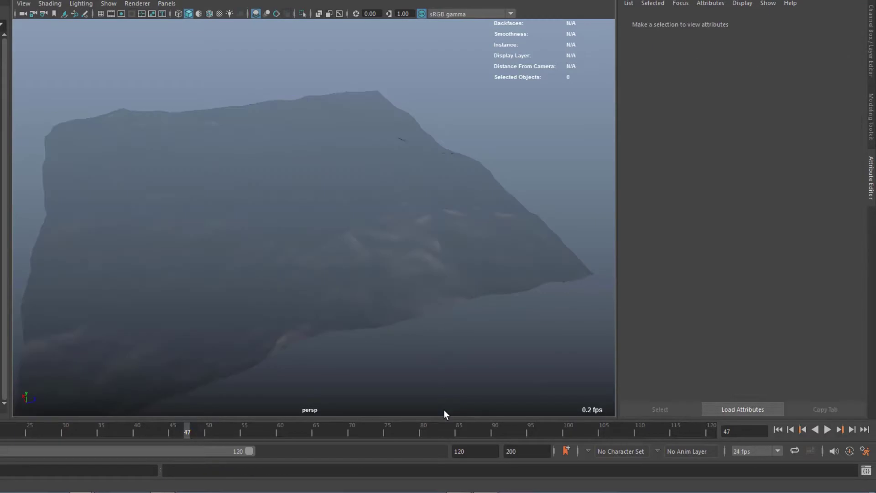
{"action": "left_click", "coordinate": [313, 281]}
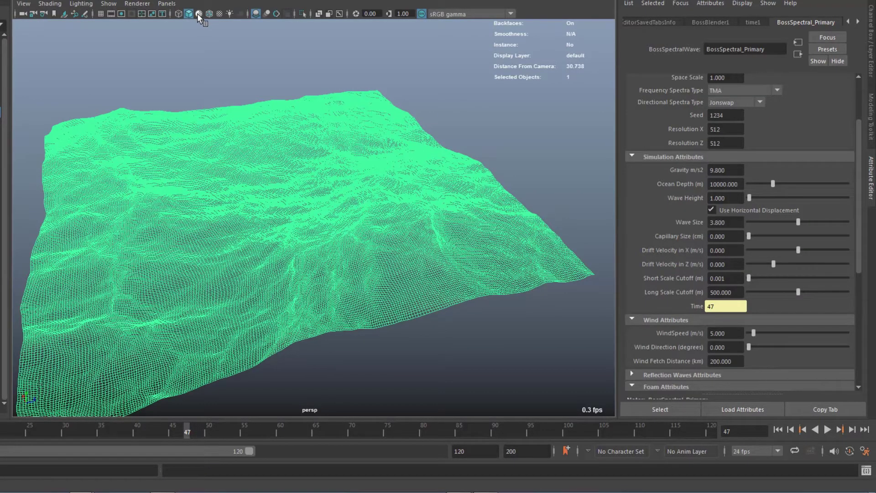
{"action": "left_click", "coordinate": [197, 13]}
{"action": "left_click", "coordinate": [438, 344]}
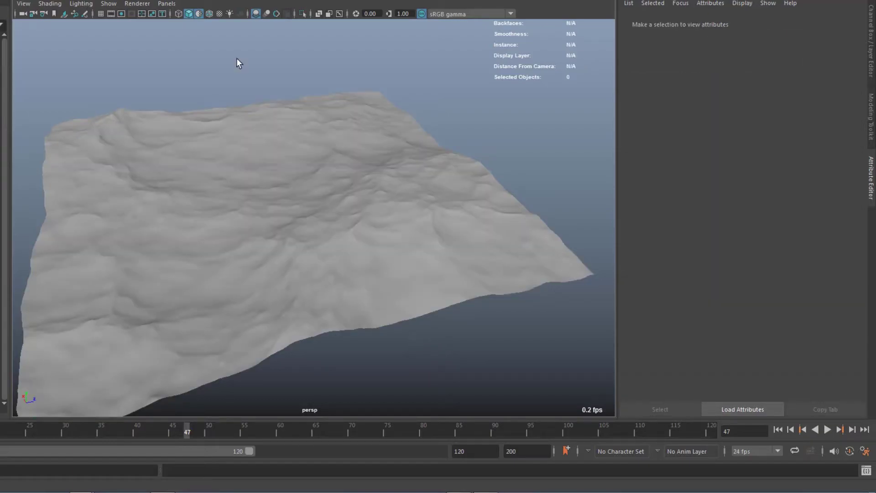
Step: Select pPlane1, look through camera1 and play the ocean animation
{"action": "left_click", "coordinate": [198, 14]}
{"action": "left_click", "coordinate": [0, 92]}
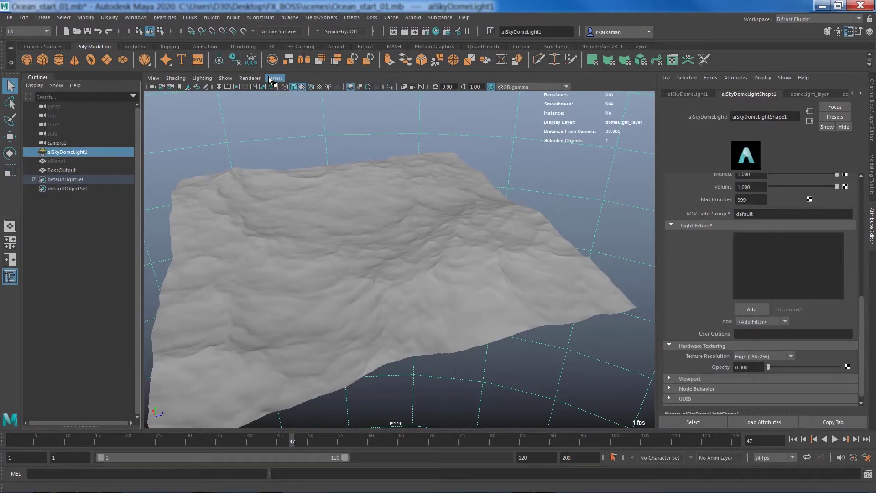
{"action": "left_click", "coordinate": [296, 183]}
{"action": "left_click", "coordinate": [275, 78]}
{"action": "left_click", "coordinate": [383, 96]}
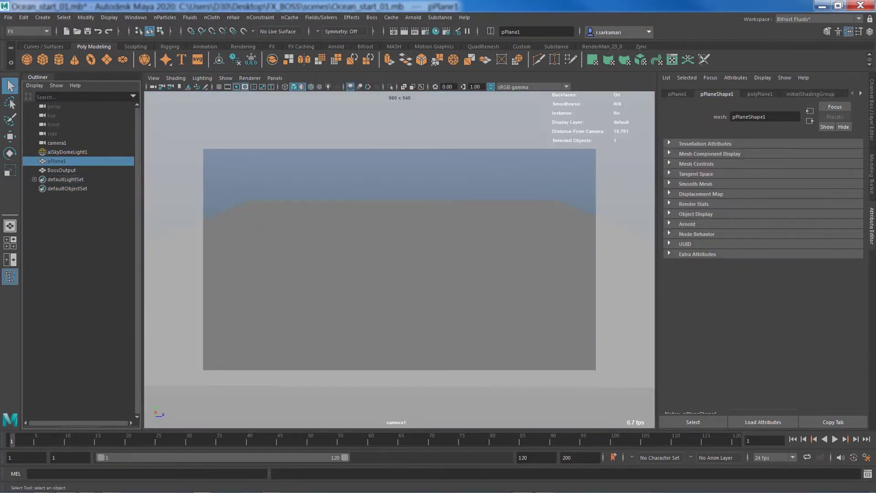
{"action": "left_click", "coordinate": [835, 440]}
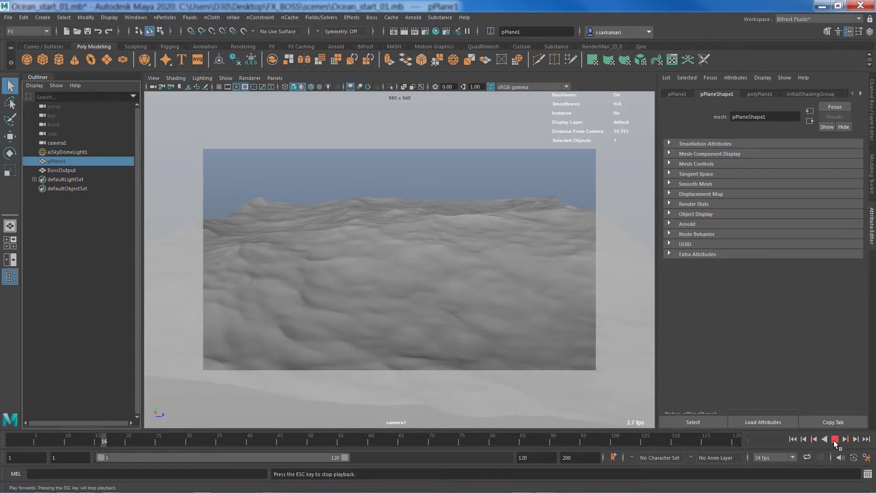
{"action": "left_click", "coordinate": [834, 439]}
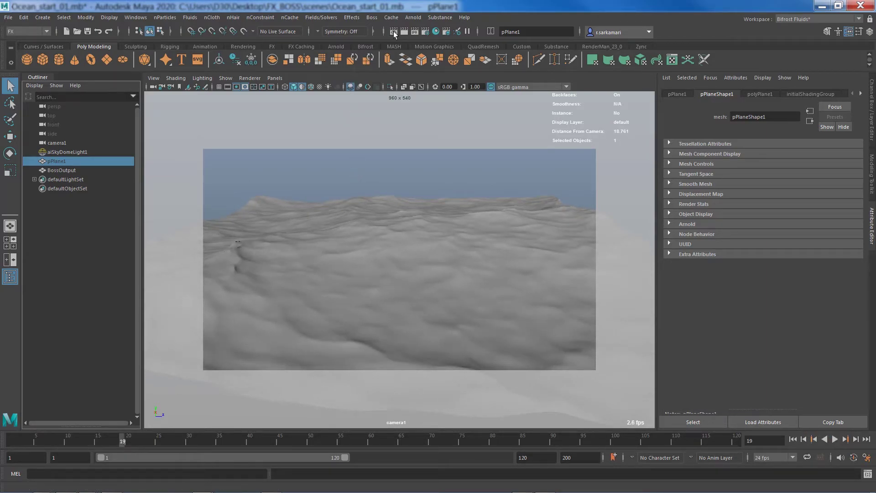
{"action": "left_click", "coordinate": [418, 18]}
{"action": "left_click", "coordinate": [422, 34]}
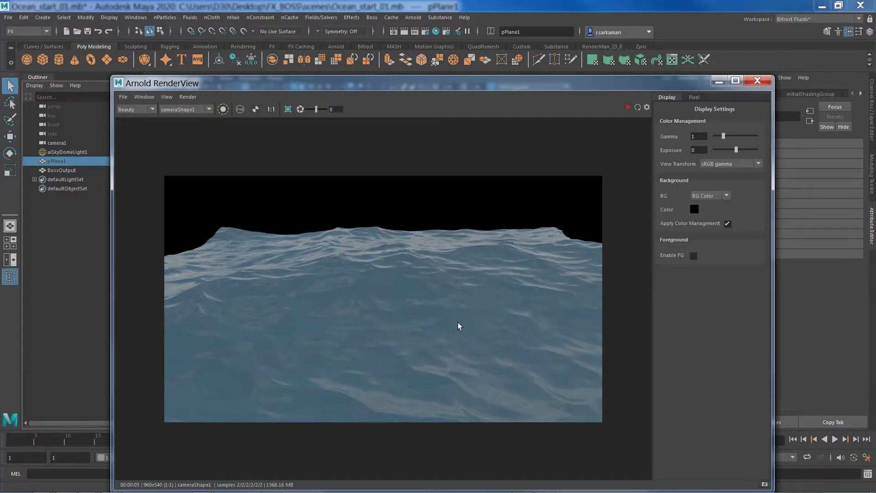
{"action": "left_click", "coordinate": [758, 80]}
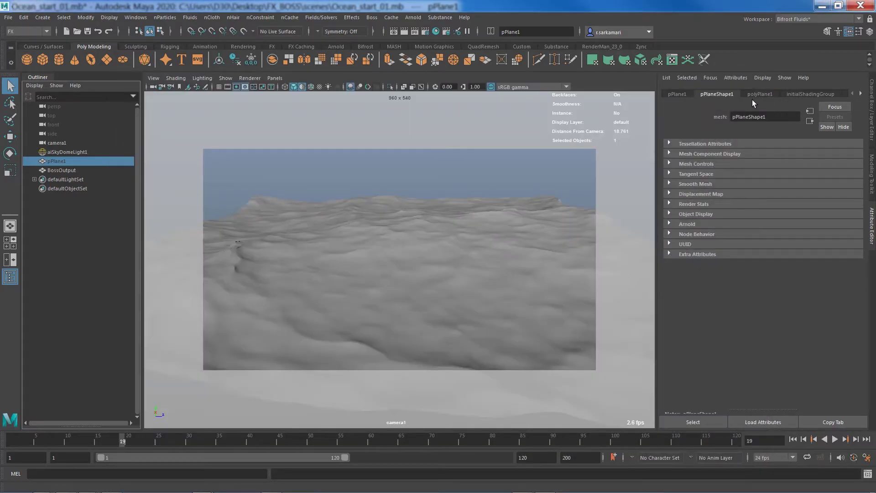
Step: Enable Foam Attributes on BossSpectral_Primary (diffusion 1.000, cusp scale 1.000, cusp min 0.100)
{"action": "left_click", "coordinate": [861, 94]}
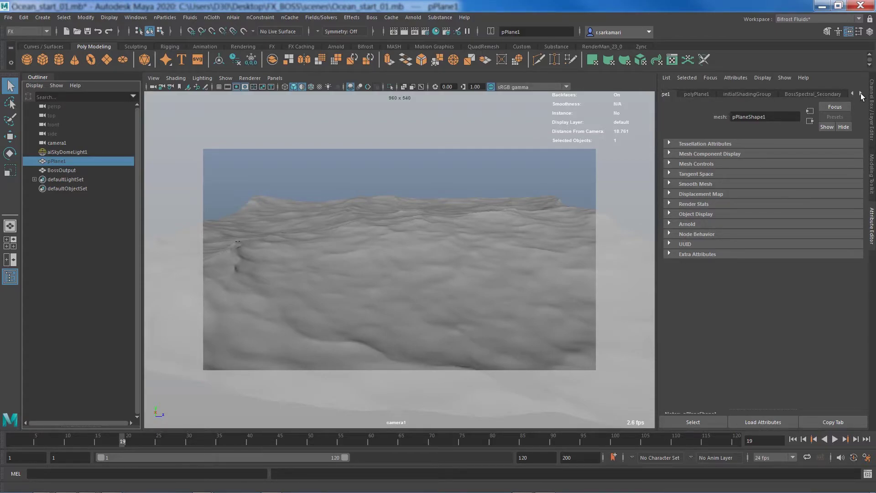
{"action": "left_click", "coordinate": [861, 93]}
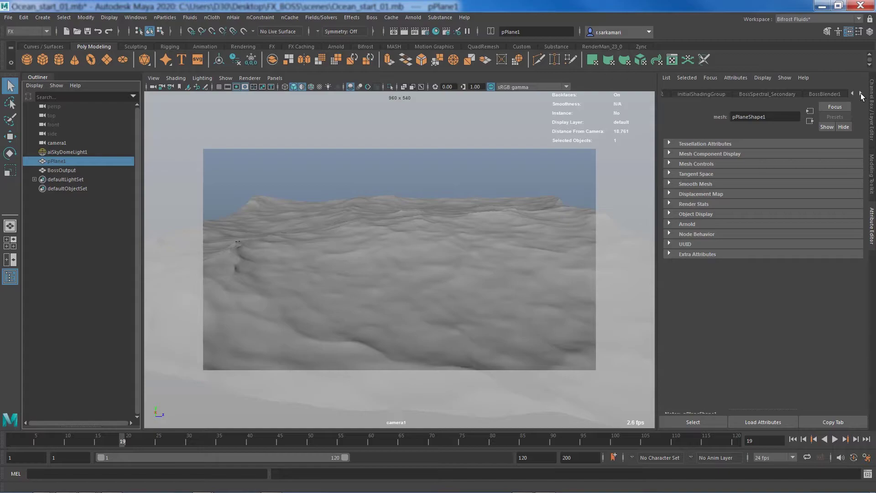
{"action": "left_click", "coordinate": [861, 93]}
{"action": "left_click", "coordinate": [816, 94]}
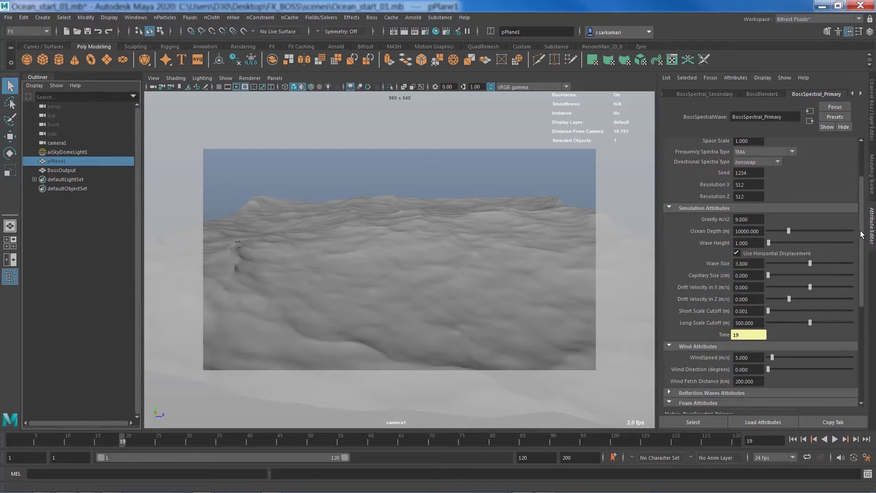
{"action": "left_click_drag", "start_coordinate": [862, 232], "coordinate": [863, 281]}
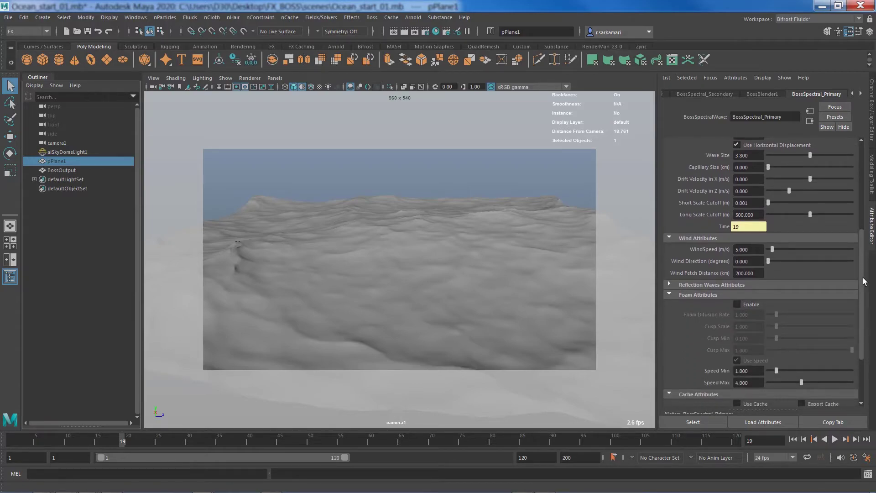
{"action": "left_click_drag", "start_coordinate": [863, 281], "coordinate": [865, 292]}
{"action": "left_click", "coordinate": [739, 280]}
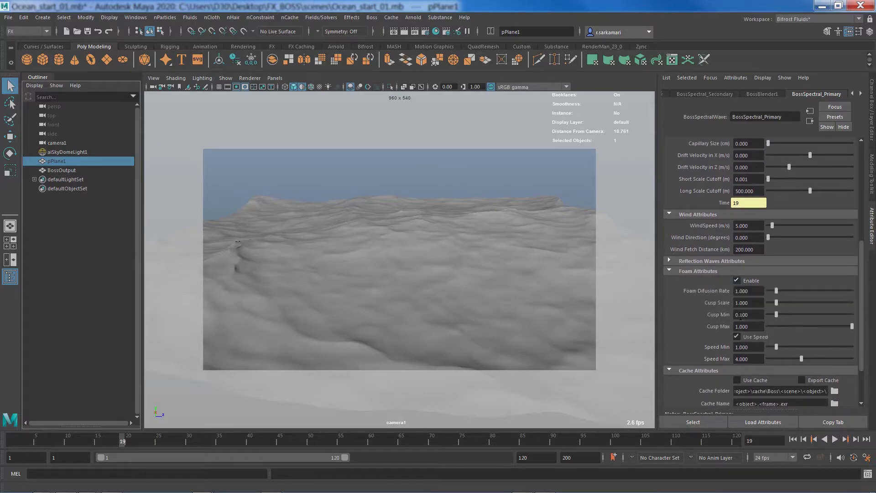
{"action": "left_click", "coordinate": [416, 17]}
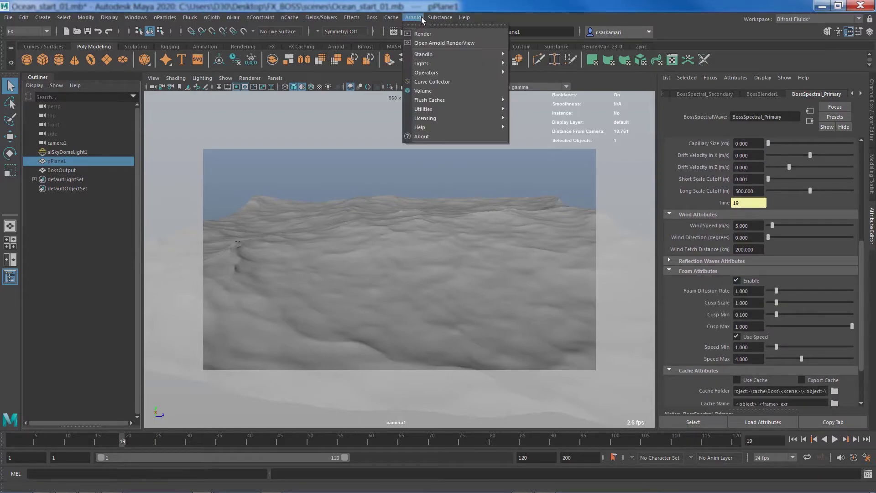
{"action": "left_click", "coordinate": [423, 44]}
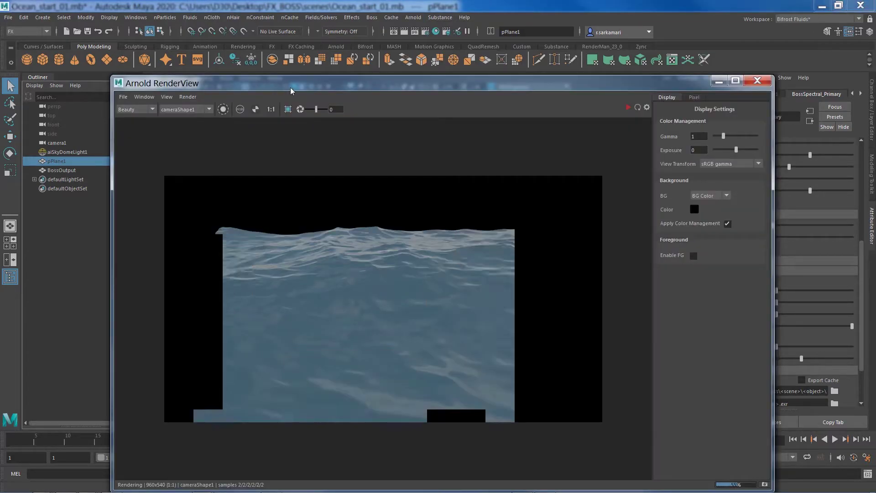
{"action": "left_click_drag", "start_coordinate": [566, 86], "coordinate": [521, 61]}
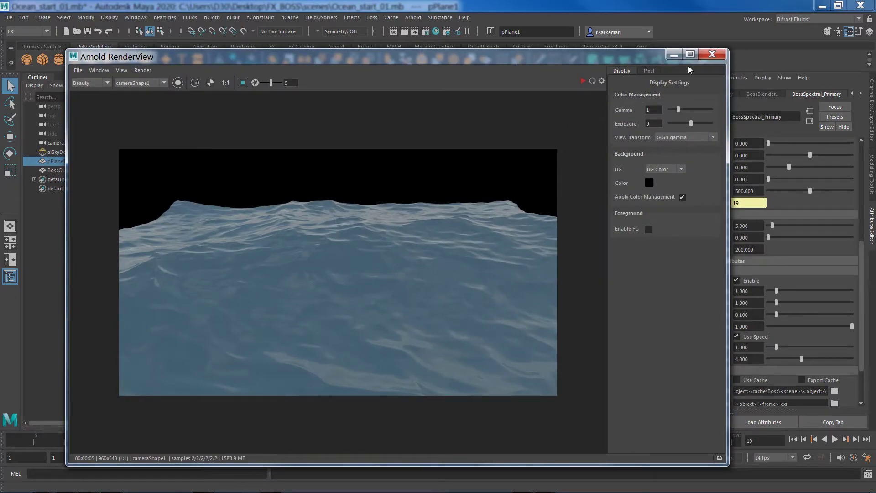
{"action": "left_click", "coordinate": [711, 55]}
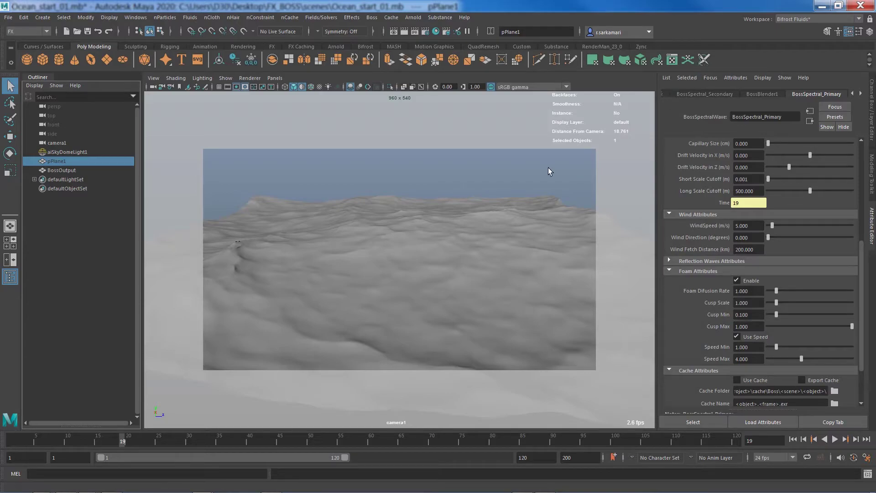
Step: Hide pPlane1, select BossOutput and set the foam Cusp Min to 0.025
{"action": "key", "text": "ctrl+h"}
{"action": "left_click", "coordinate": [385, 271]}
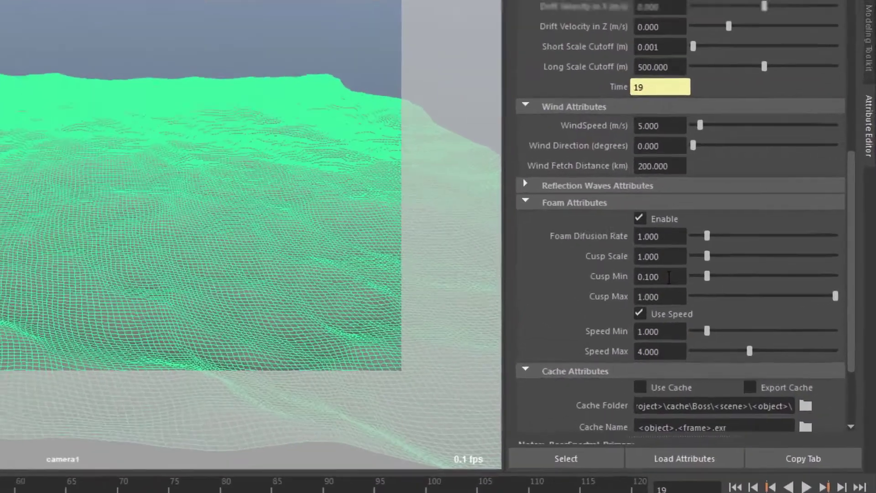
{"action": "left_click_drag", "start_coordinate": [754, 315], "coordinate": [723, 316]}
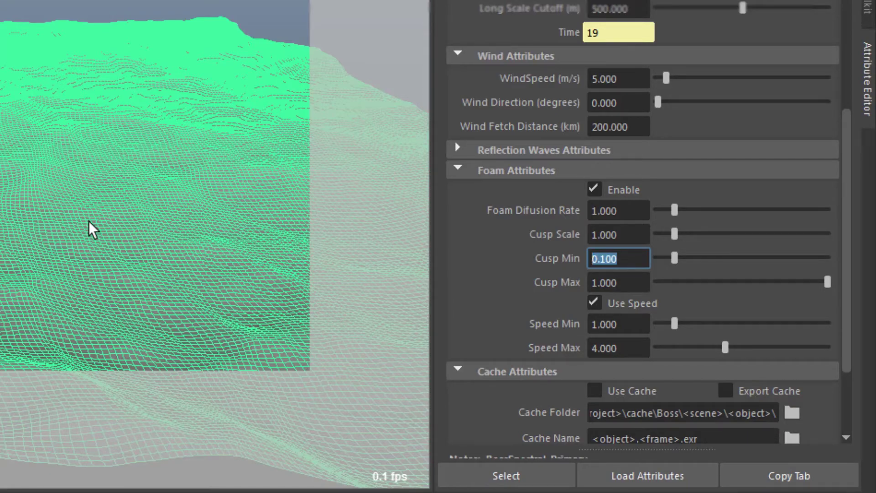
{"action": "key", "text": "BackSpace"}
{"action": "type", "text": ".025"}
{"action": "key", "text": "Return"}
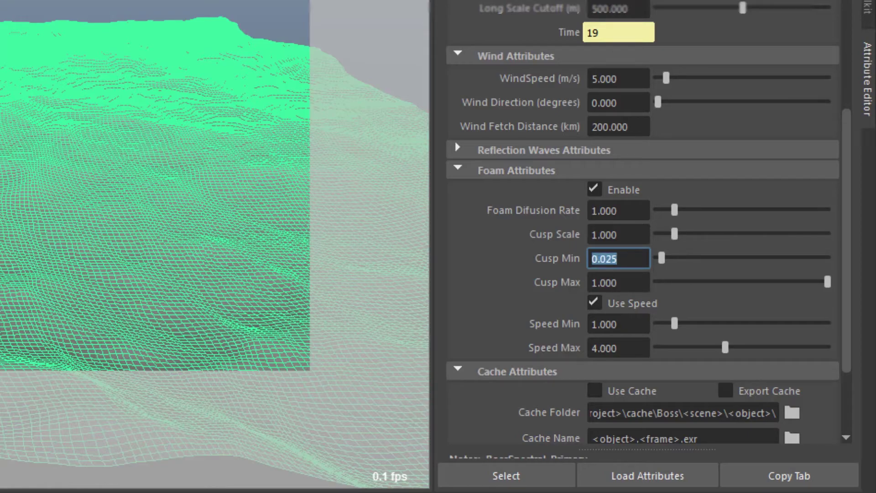
Step: Cache all Boss wave solvers through frame 120 from the Boss Ripple / Wave Generator
{"action": "left_click_drag", "start_coordinate": [3, 269], "coordinate": [201, 124]}
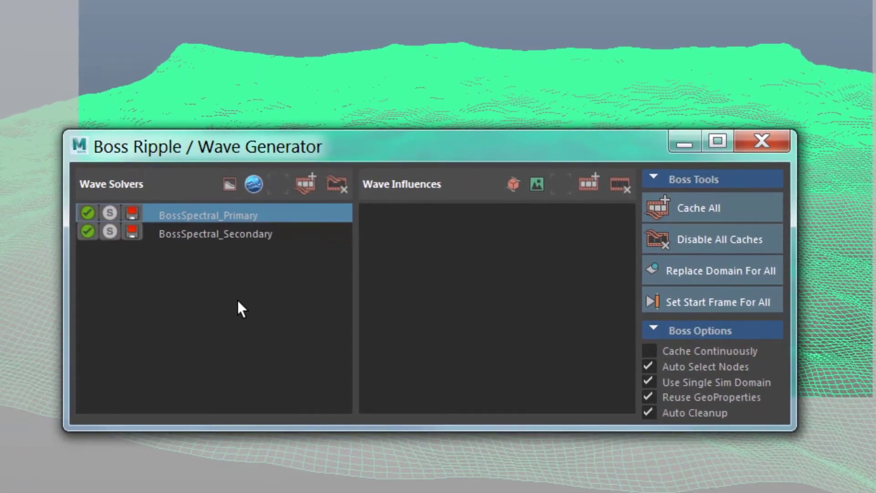
{"action": "left_click", "coordinate": [87, 294]}
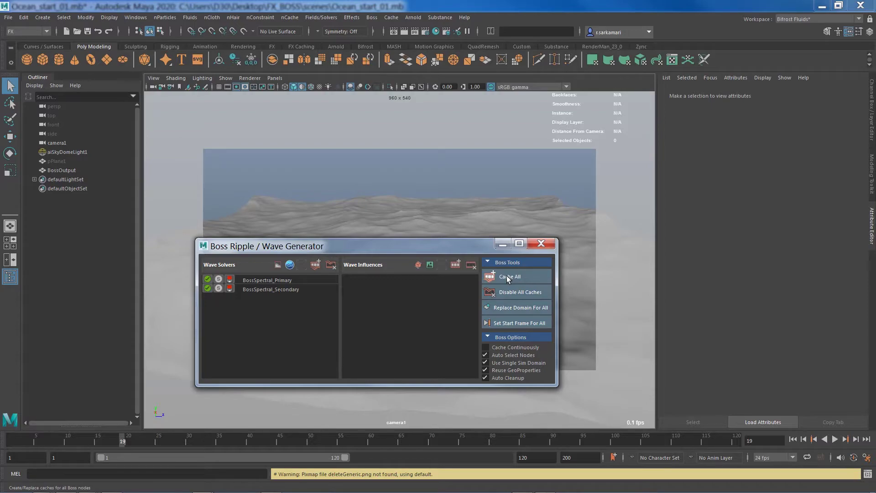
{"action": "left_click", "coordinate": [506, 276]}
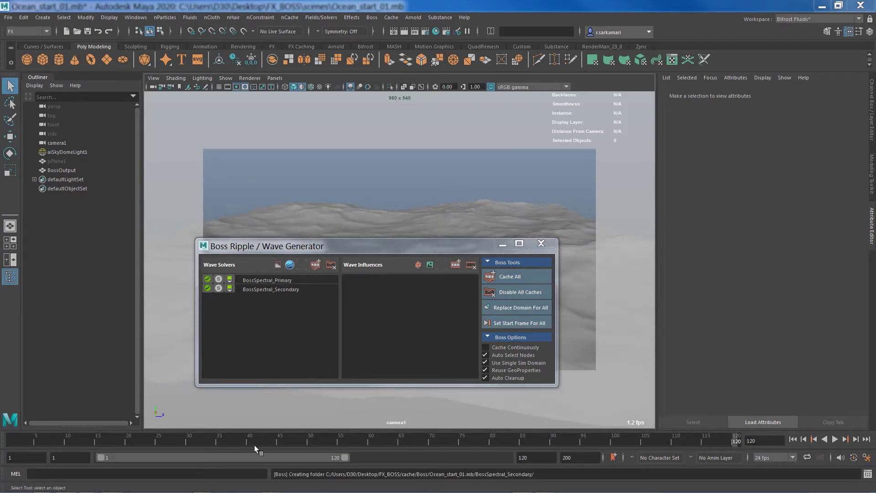
{"action": "left_click_drag", "start_coordinate": [347, 249], "coordinate": [386, 263]}
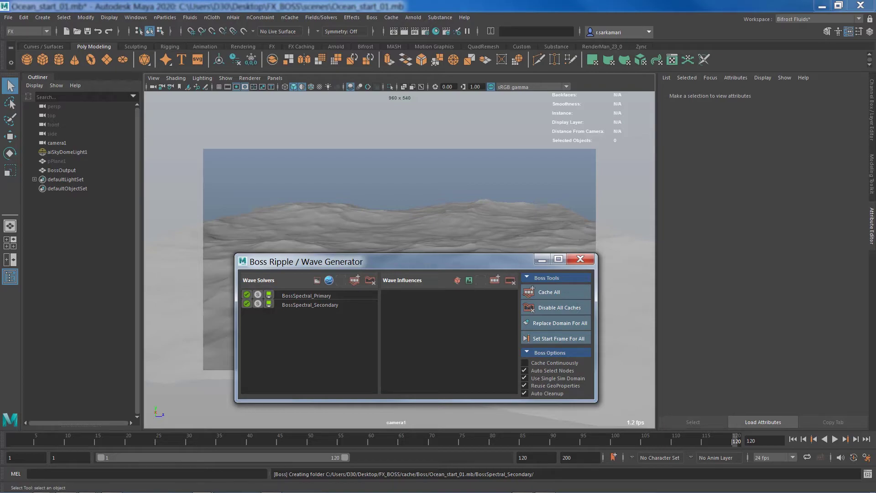
Step: Open the cache folder window, centre it and make it taller to show more thumbnails
{"action": "left_click", "coordinate": [269, 294]}
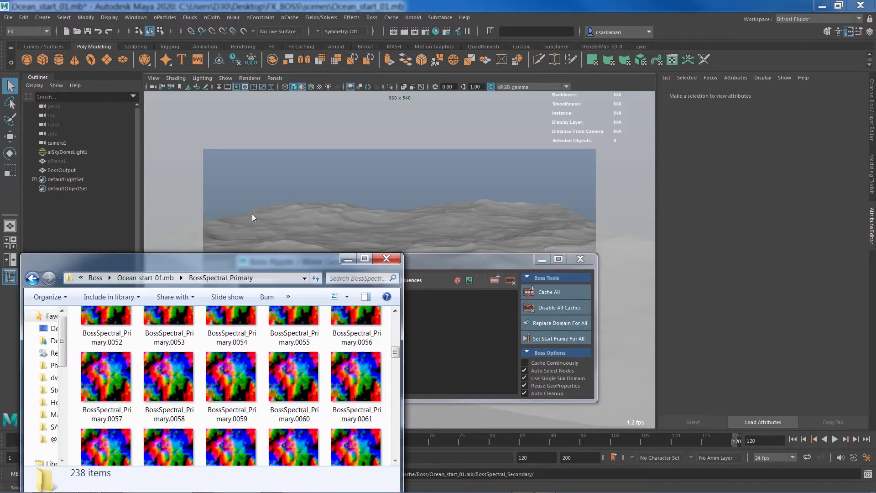
{"action": "left_click_drag", "start_coordinate": [203, 250], "coordinate": [362, 149]}
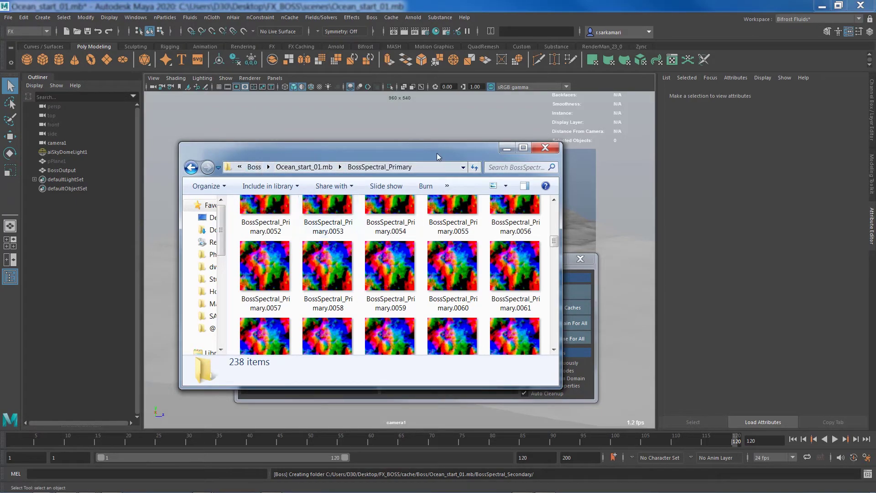
{"action": "left_click_drag", "start_coordinate": [432, 143], "coordinate": [433, 61]}
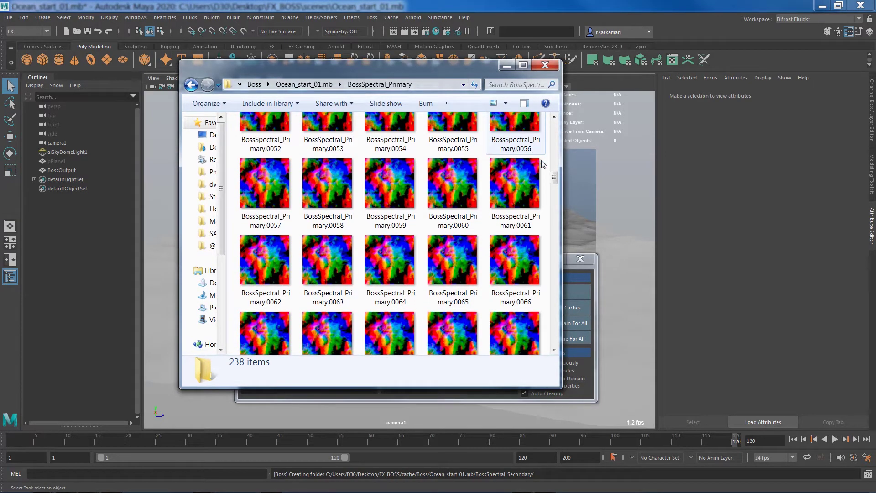
{"action": "left_click_drag", "start_coordinate": [554, 177], "coordinate": [562, 133]}
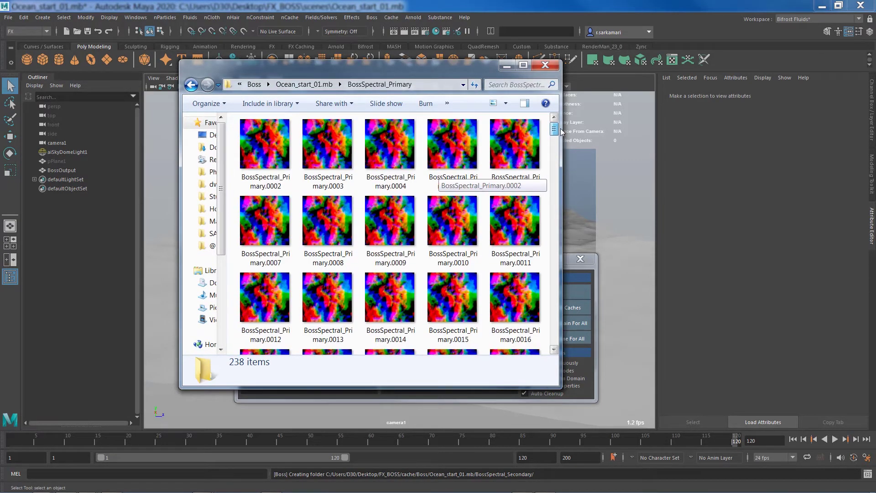
Step: Go back to Ocean_start_01.mb, enter BossSpectral_Primary and browse its 238 EXR foam thumbnails
{"action": "left_click", "coordinate": [304, 84]}
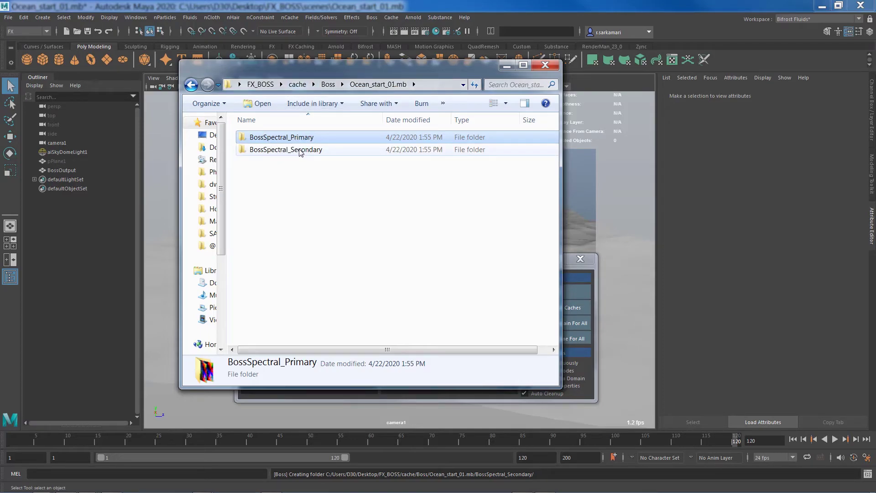
{"action": "double_click", "coordinate": [274, 137]}
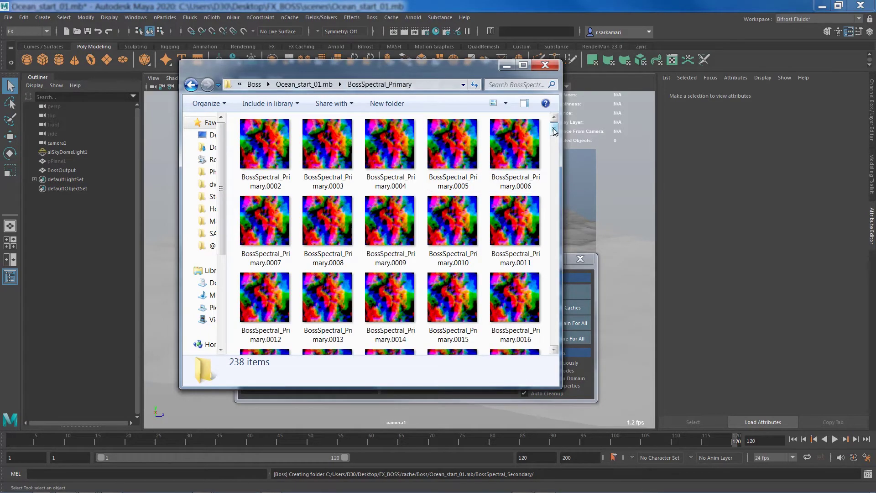
{"action": "scroll", "coordinate": [554, 142], "scroll_direction": "down", "scroll_amount": 3}
{"action": "left_click_drag", "start_coordinate": [554, 145], "coordinate": [555, 236]}
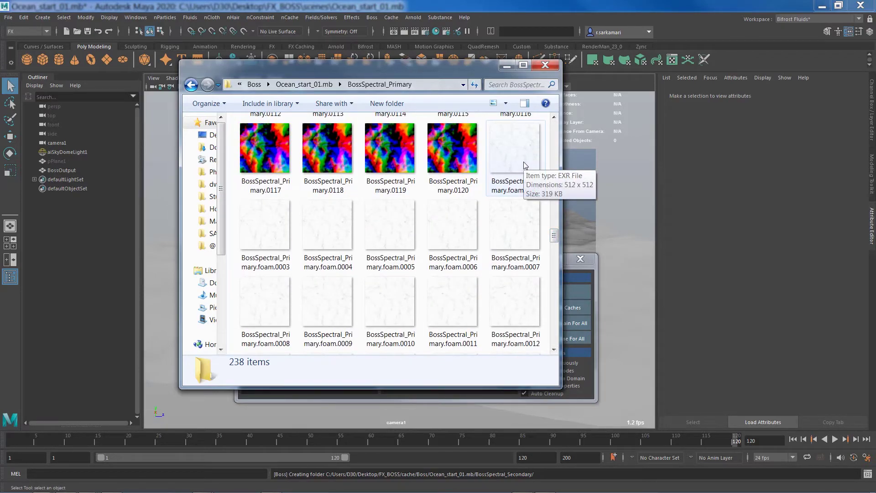
Step: Select the ocean, expand its shader's Emission section and map Emission Weight to a File texture
{"action": "left_click", "coordinate": [506, 65]}
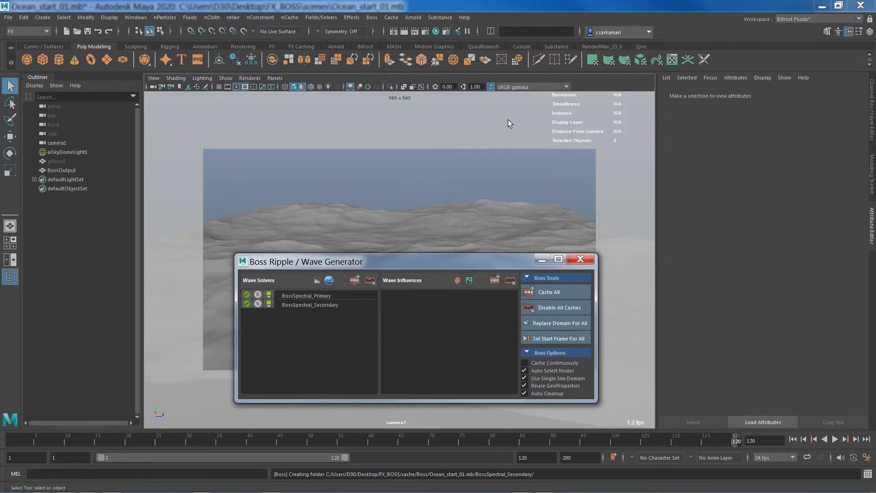
{"action": "left_click", "coordinate": [477, 224]}
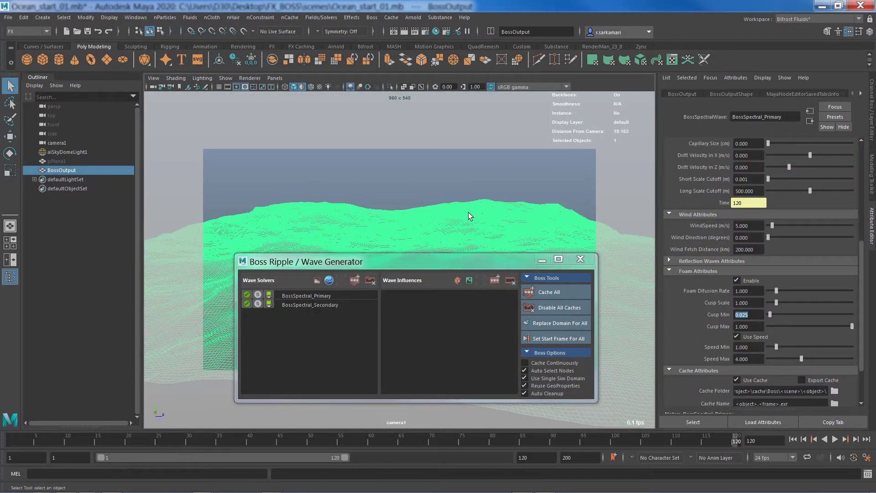
{"action": "right_click_drag", "start_coordinate": [468, 210], "coordinate": [467, 423]}
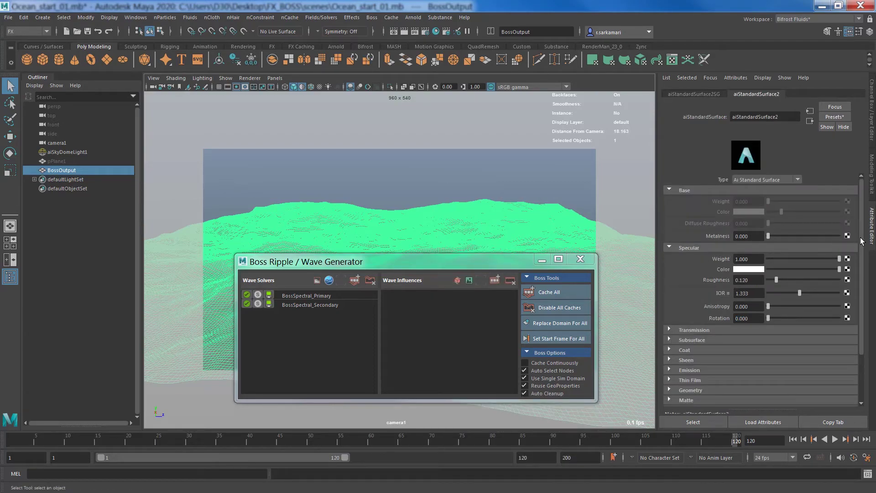
{"action": "scroll", "coordinate": [723, 331], "scroll_direction": "down", "scroll_amount": 3}
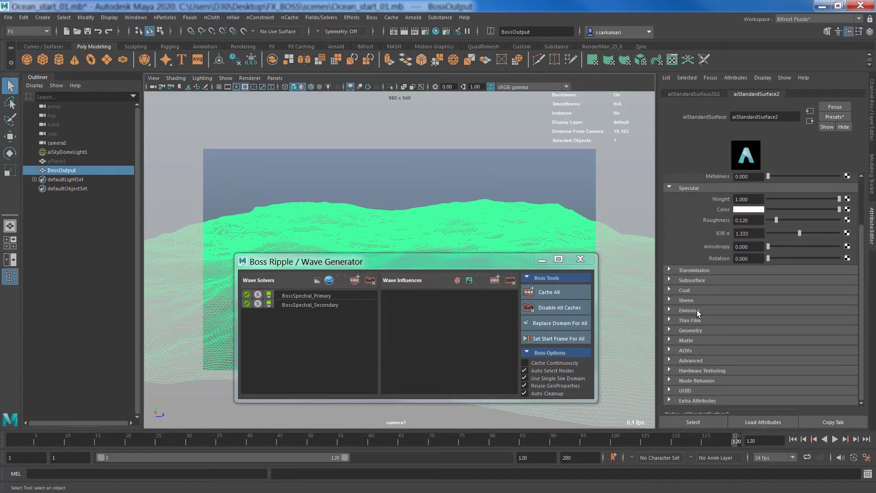
{"action": "left_click", "coordinate": [697, 310]}
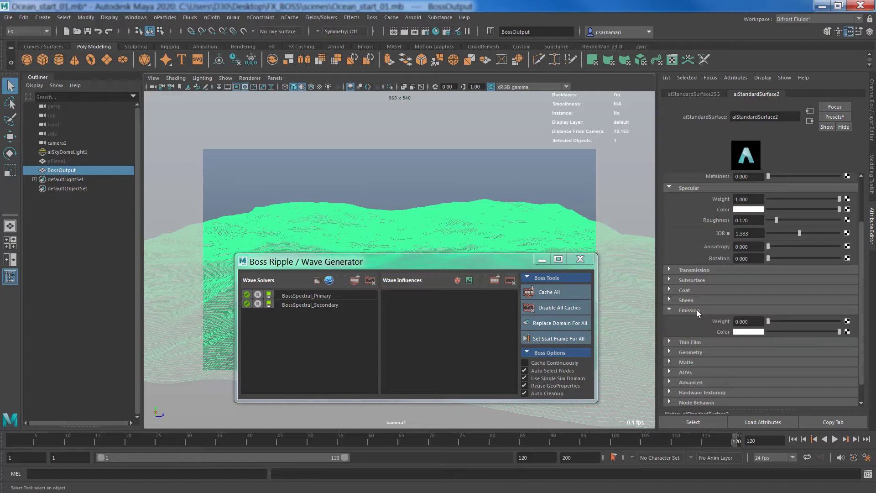
{"action": "left_click", "coordinate": [580, 259]}
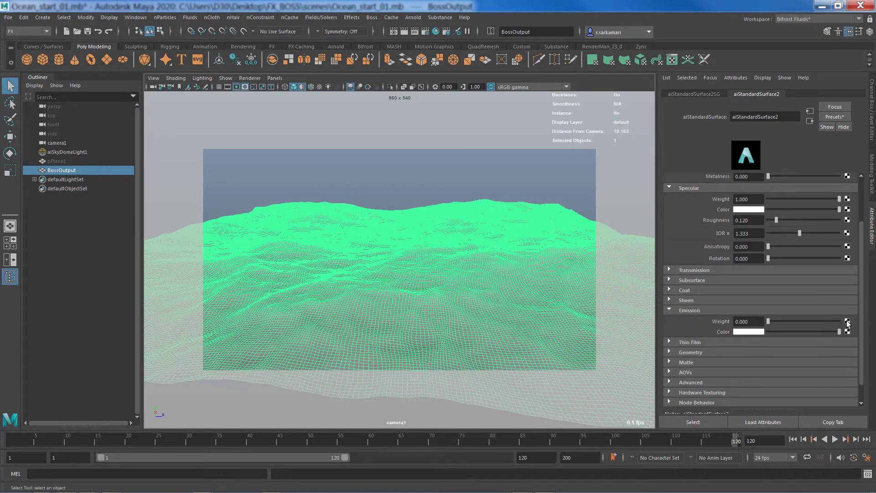
{"action": "left_click", "coordinate": [847, 322]}
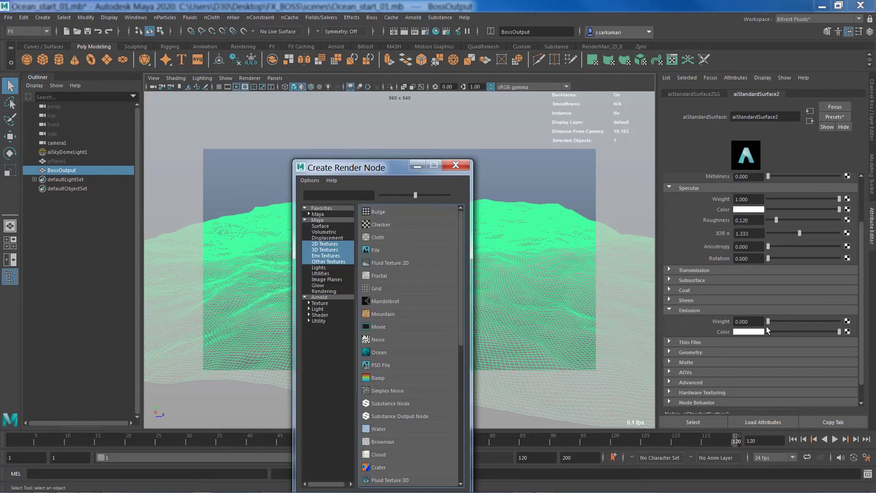
{"action": "left_click", "coordinate": [382, 250]}
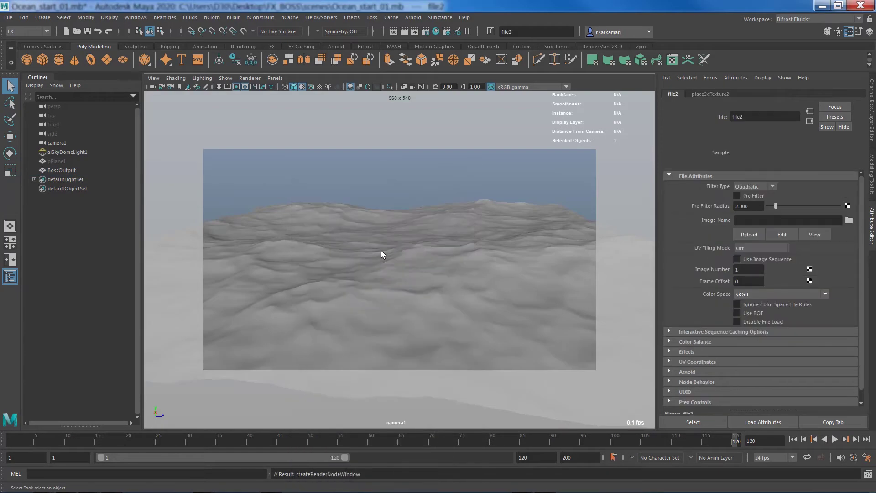
Step: Load BossSpectral_Primary.foam.0002.exr from the Boss cache folder into the file2 texture
{"action": "left_click", "coordinate": [849, 219]}
{"action": "double_click", "coordinate": [192, 189]}
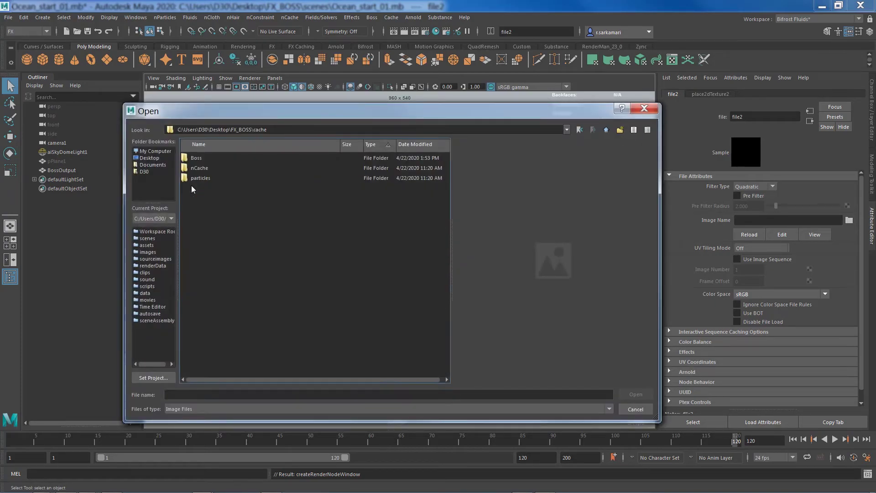
{"action": "double_click", "coordinate": [194, 160]}
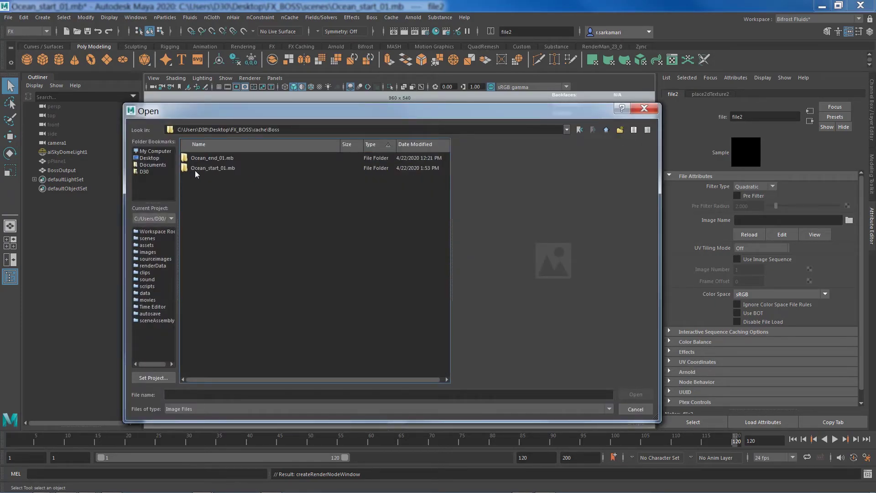
{"action": "double_click", "coordinate": [195, 169]}
{"action": "left_click", "coordinate": [195, 160]}
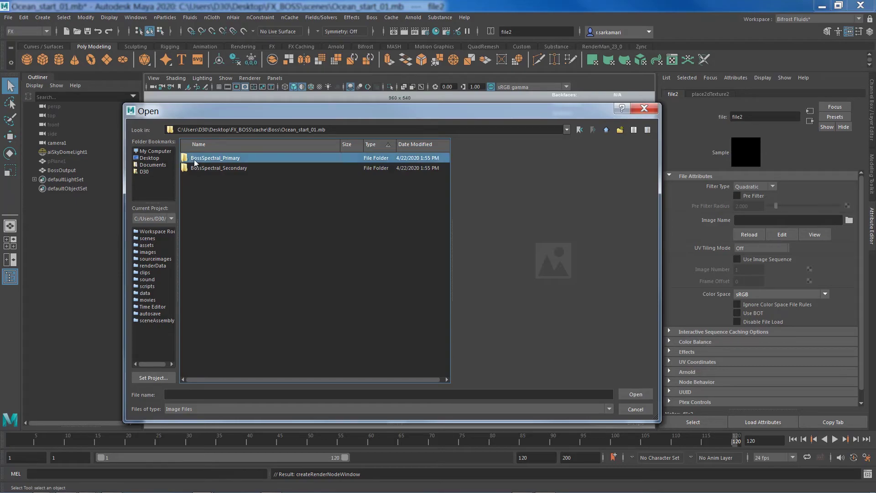
{"action": "double_click", "coordinate": [195, 160]}
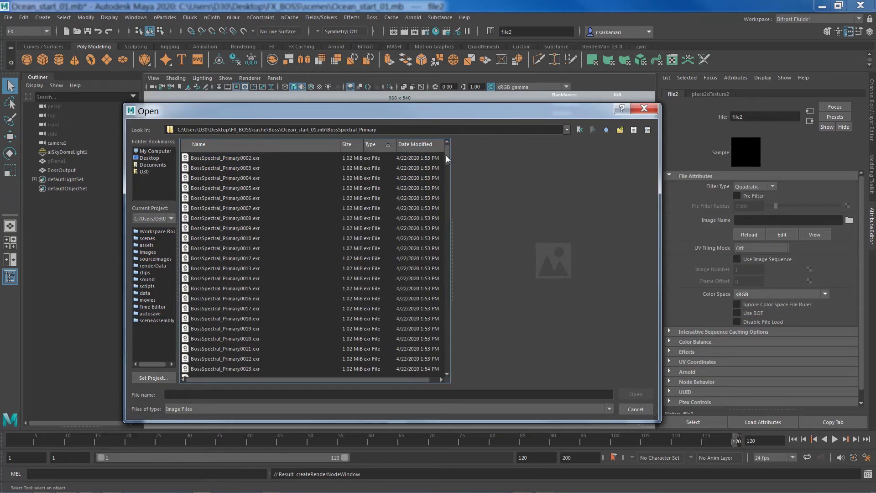
{"action": "left_click_drag", "start_coordinate": [446, 156], "coordinate": [456, 267]}
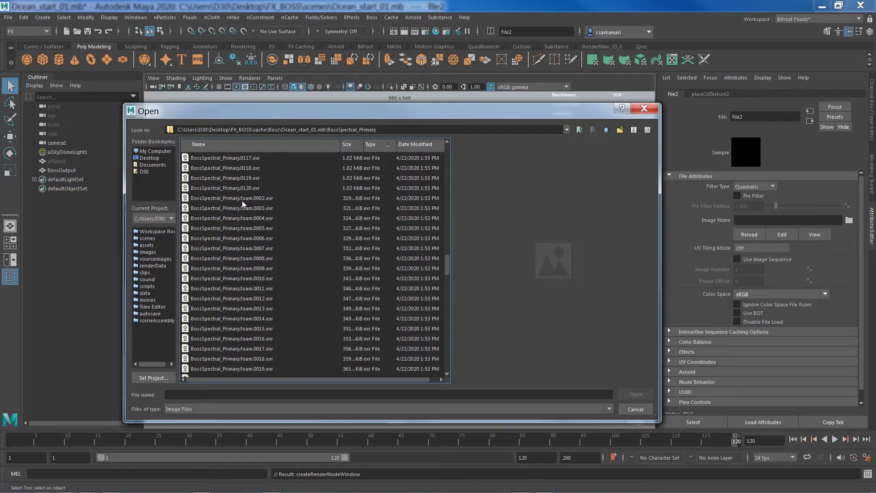
{"action": "left_click", "coordinate": [242, 201]}
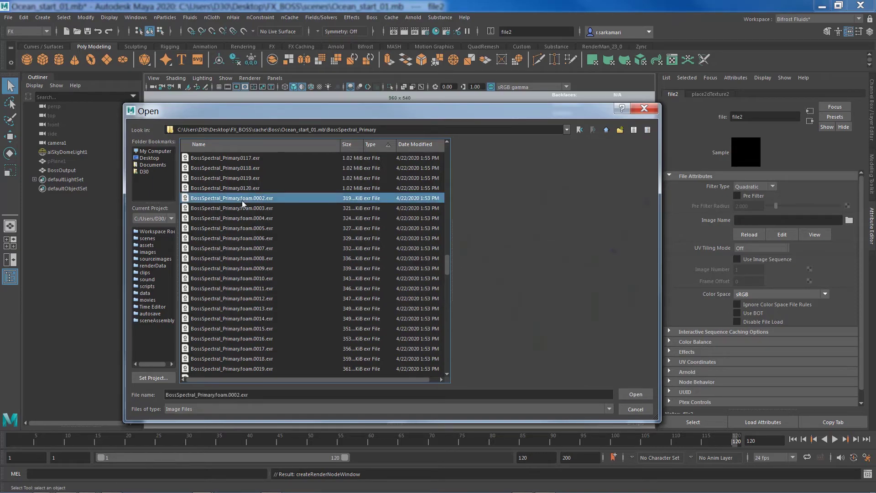
{"action": "left_click", "coordinate": [629, 396]}
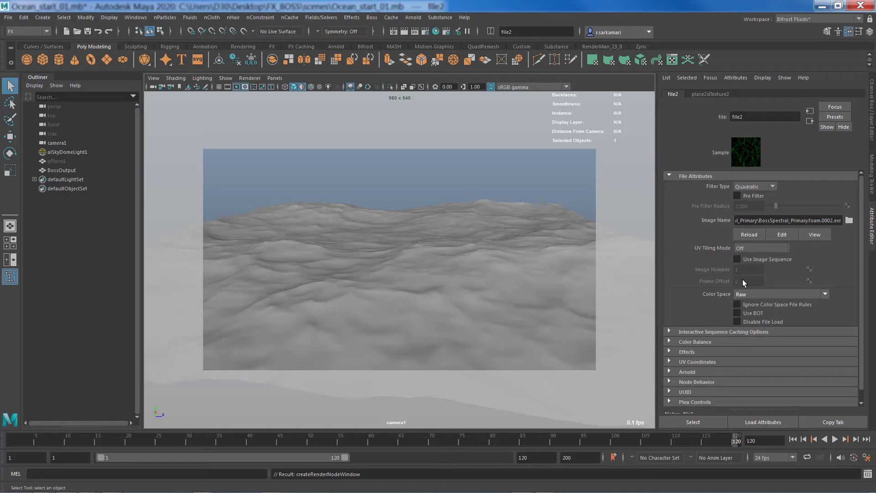
Step: Enable Use Image Sequence on file2, play the timeline to frame 12, and open the Arnold menu
{"action": "left_click", "coordinate": [737, 259]}
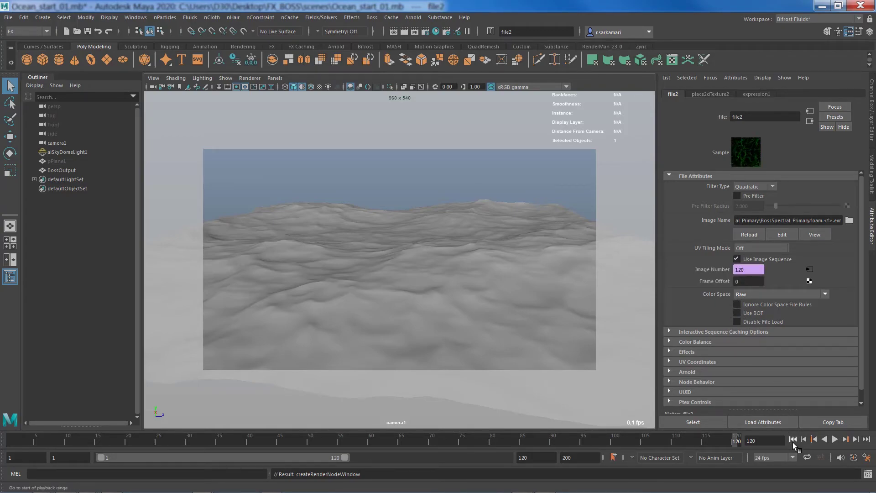
{"action": "left_click", "coordinate": [793, 439]}
{"action": "left_click", "coordinate": [833, 439]}
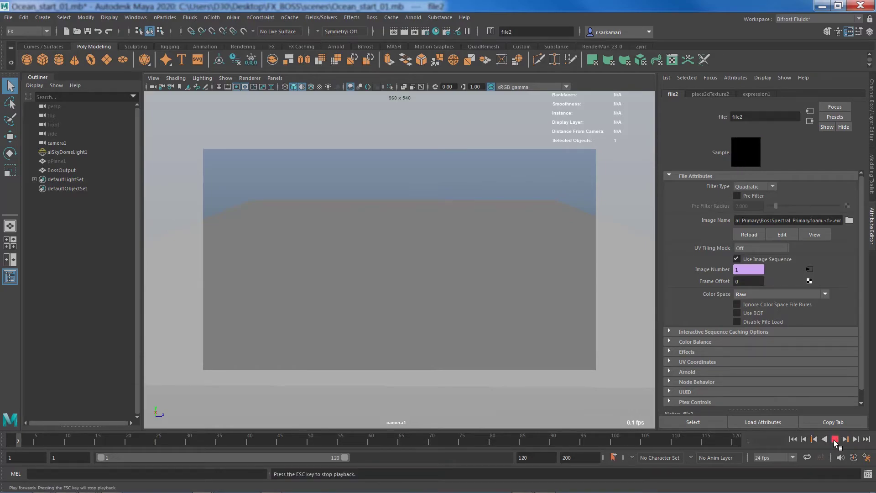
{"action": "left_click", "coordinate": [835, 440]}
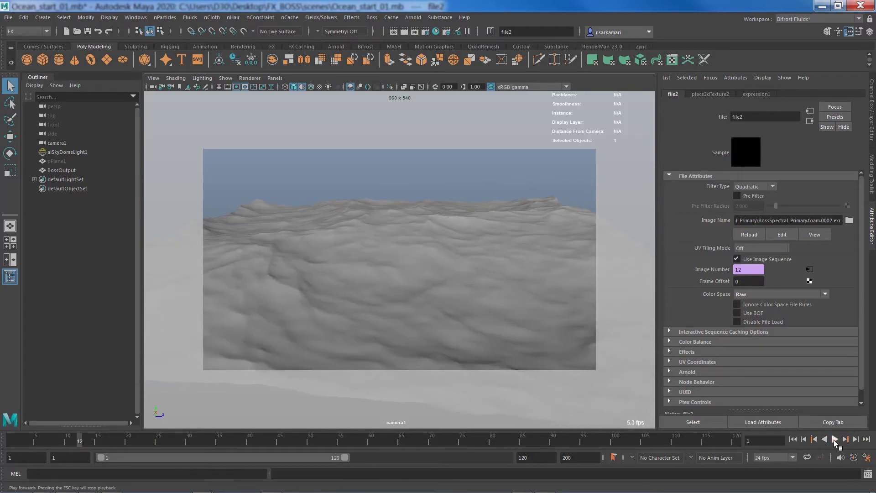
{"action": "left_click", "coordinate": [413, 17]}
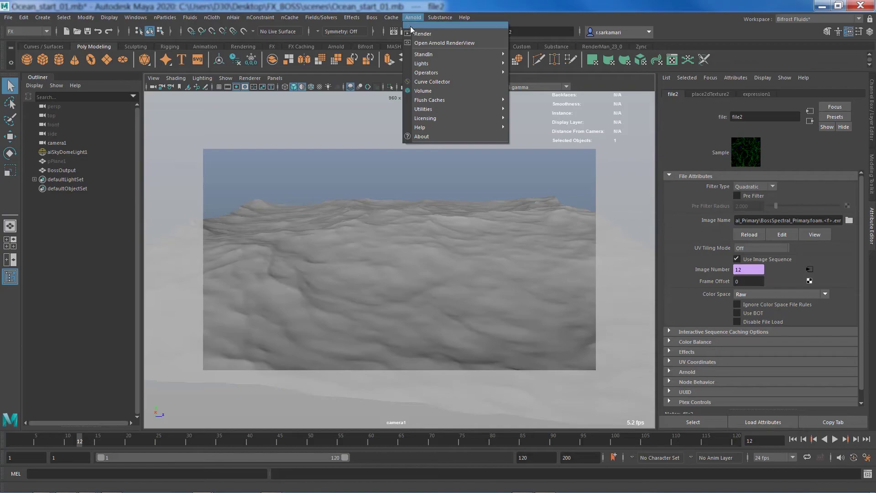
{"action": "left_click", "coordinate": [441, 33]}
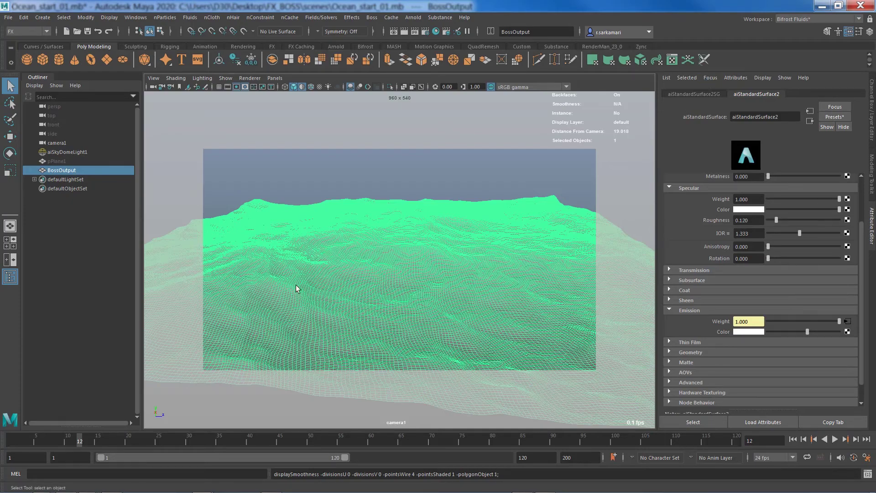
{"action": "left_click", "coordinate": [339, 180]}
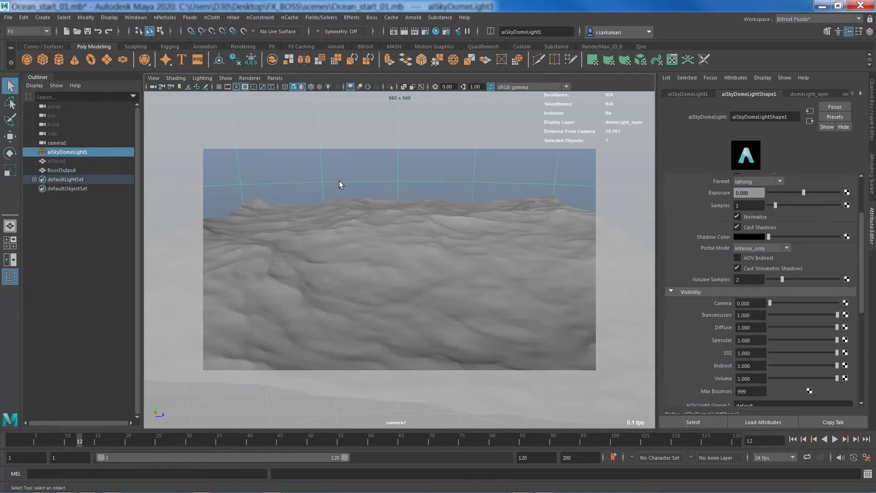
{"action": "left_click", "coordinate": [333, 230]}
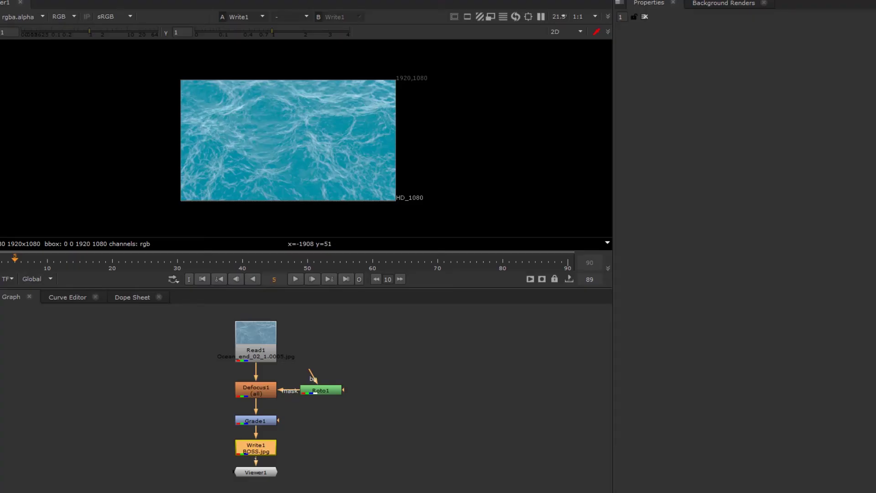
Step: Select the Defocus1 node in Nuke's Node Graph
{"action": "left_click", "coordinate": [247, 392]}
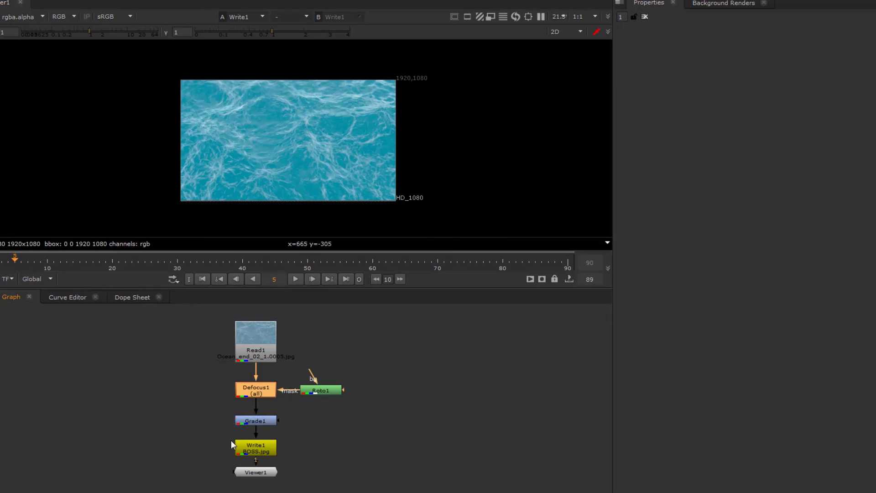
Step: Open Grade1's properties to show whitepoint 0.88, gain 1.16 and multiply 1.08
{"action": "double_click", "coordinate": [250, 423]}
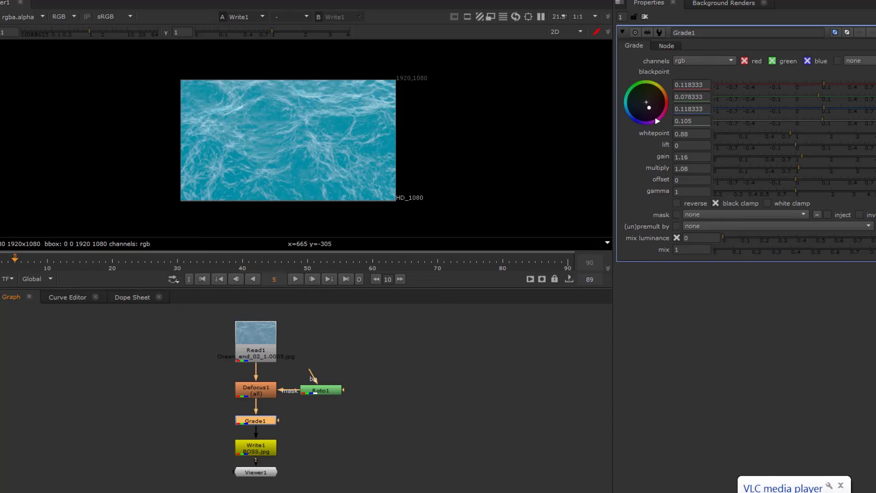